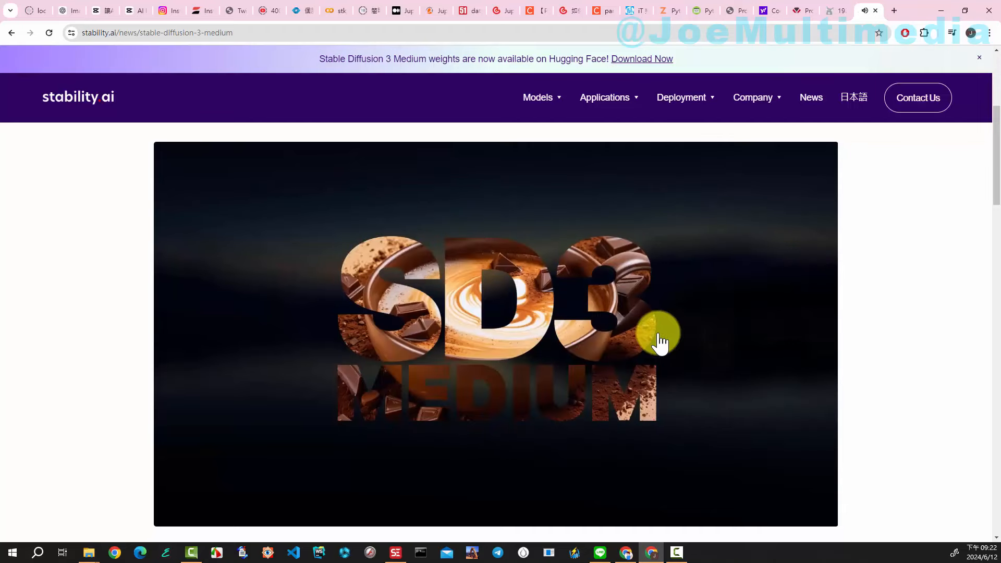
# - Read the Stable Diffusion 3 Medium announcement, covering features, licensing and how to get started, and open the weights download page
pyautogui.scroll(-8, 290, 357)
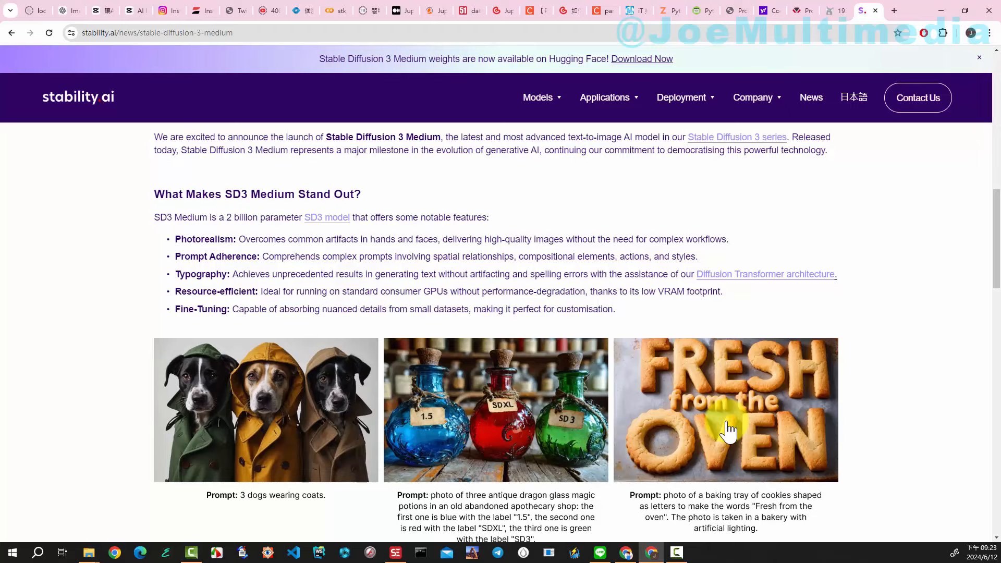
pyautogui.scroll(-1, 728, 431)
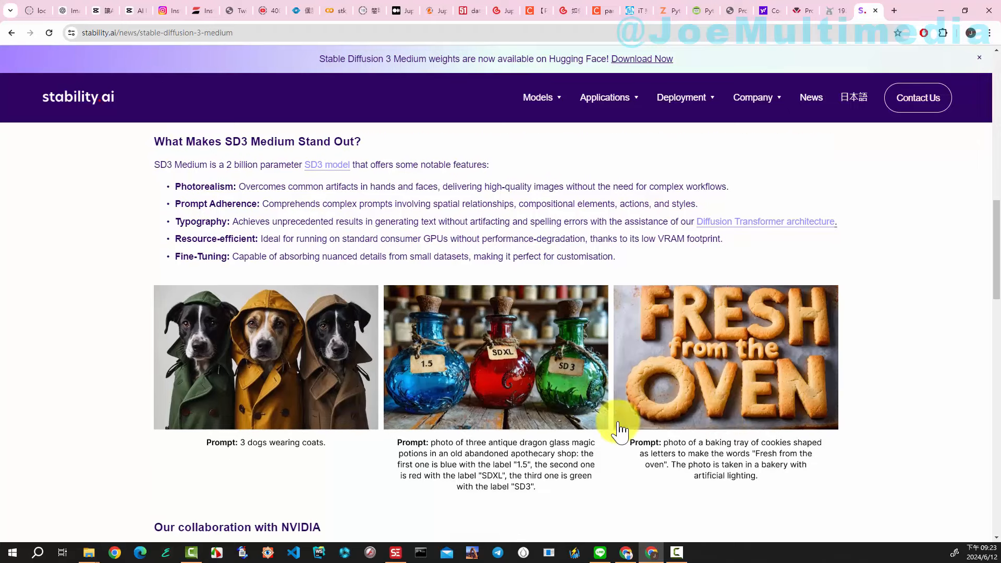
pyautogui.scroll(-4, 621, 430)
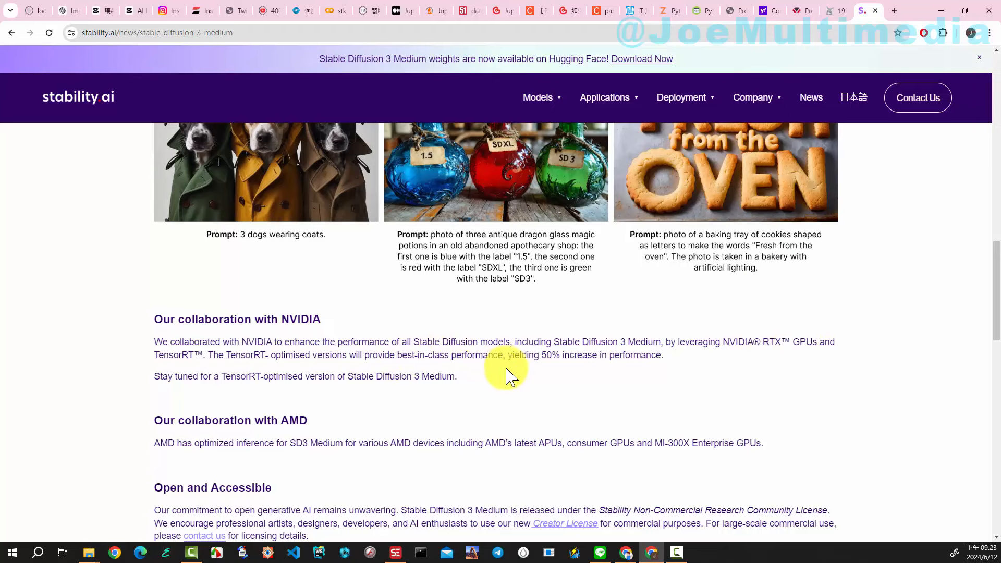
pyautogui.scroll(-1, 585, 383)
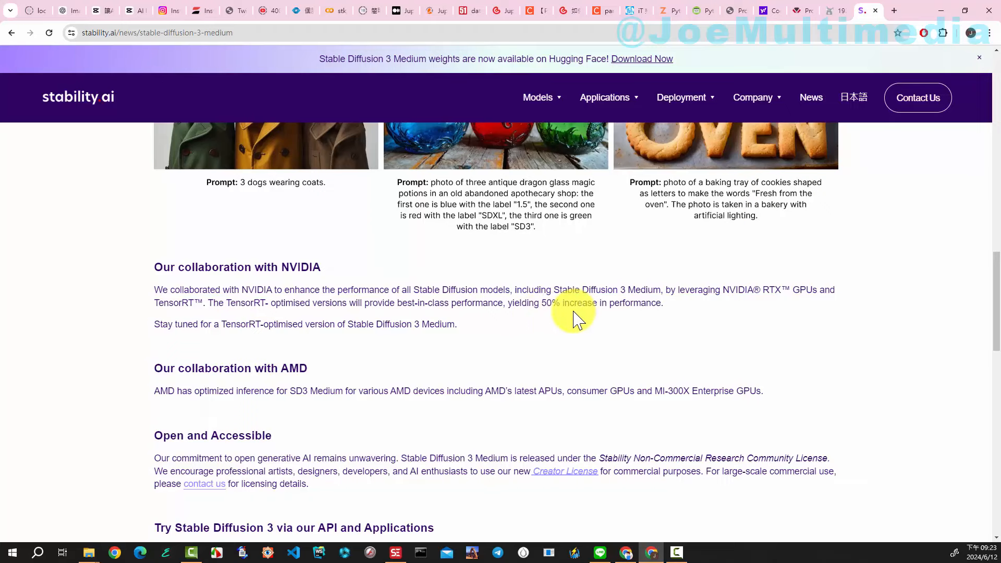
pyautogui.scroll(-4, 549, 331)
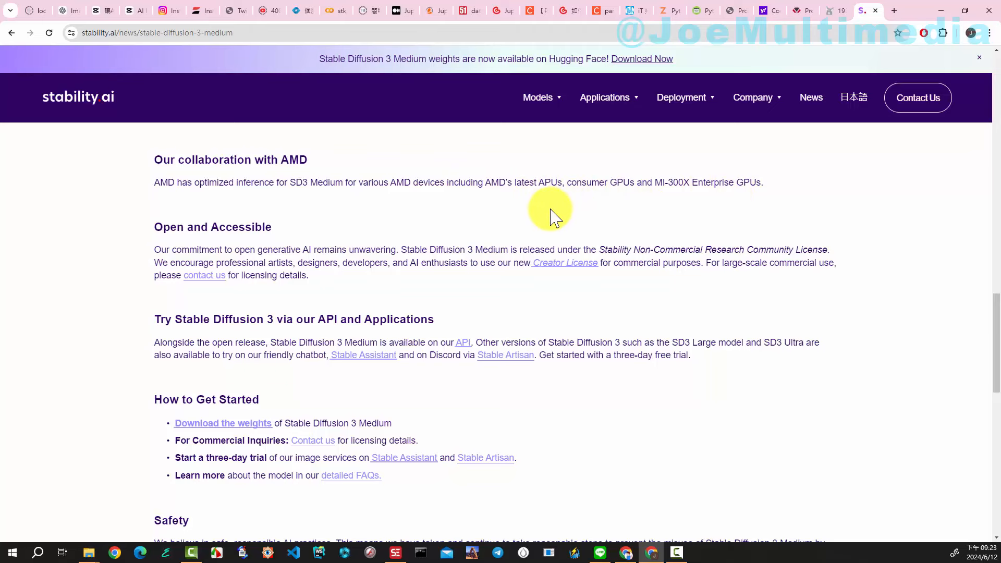
pyautogui.scroll(-2, 560, 241)
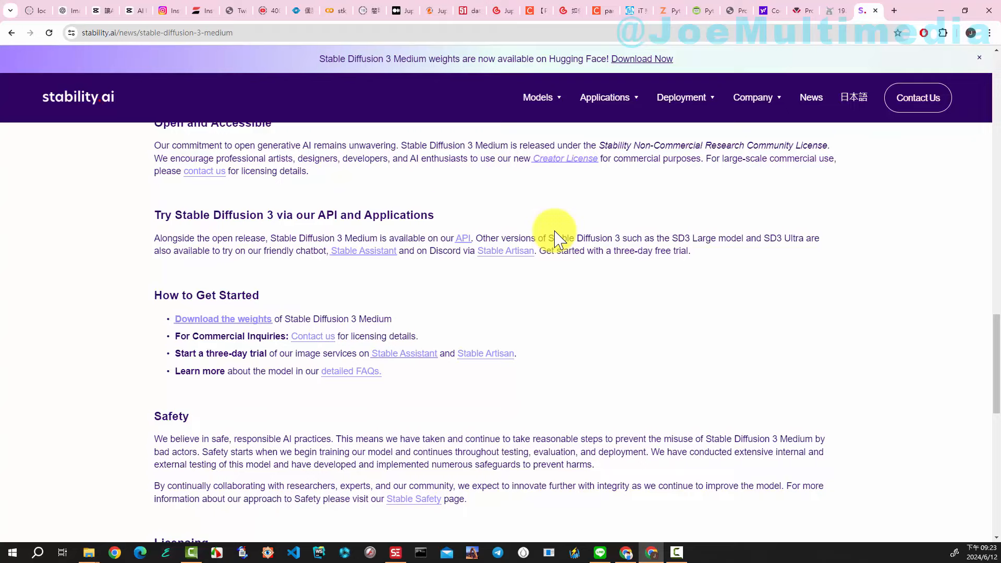
pyautogui.scroll(-1, 557, 239)
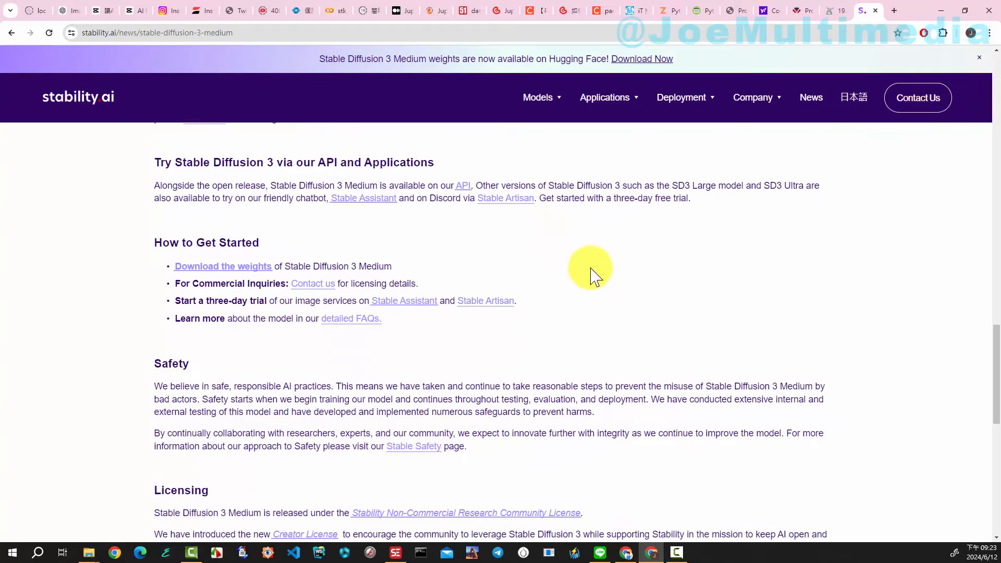
pyautogui.scroll(-1, 590, 272)
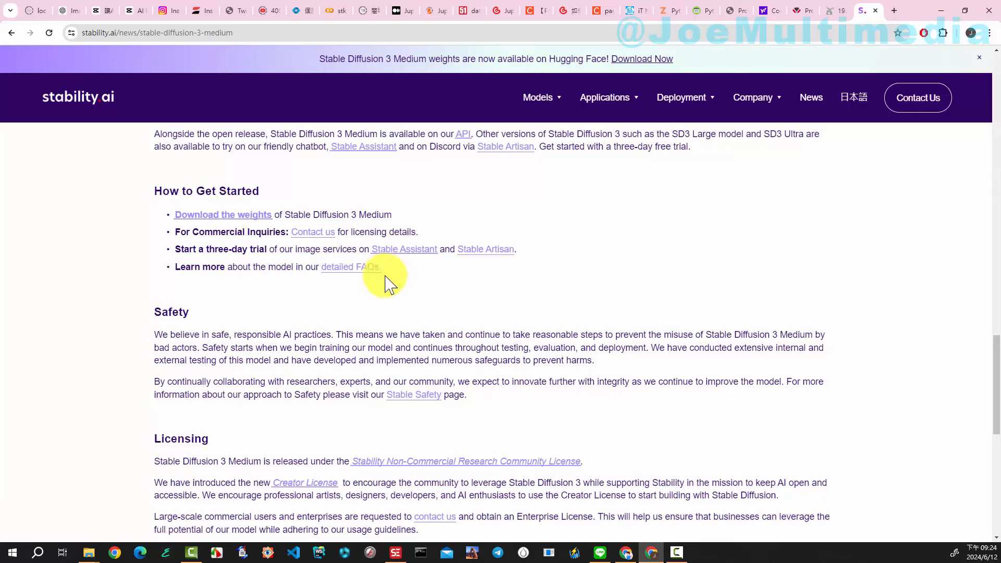
pyautogui.click(220, 215)
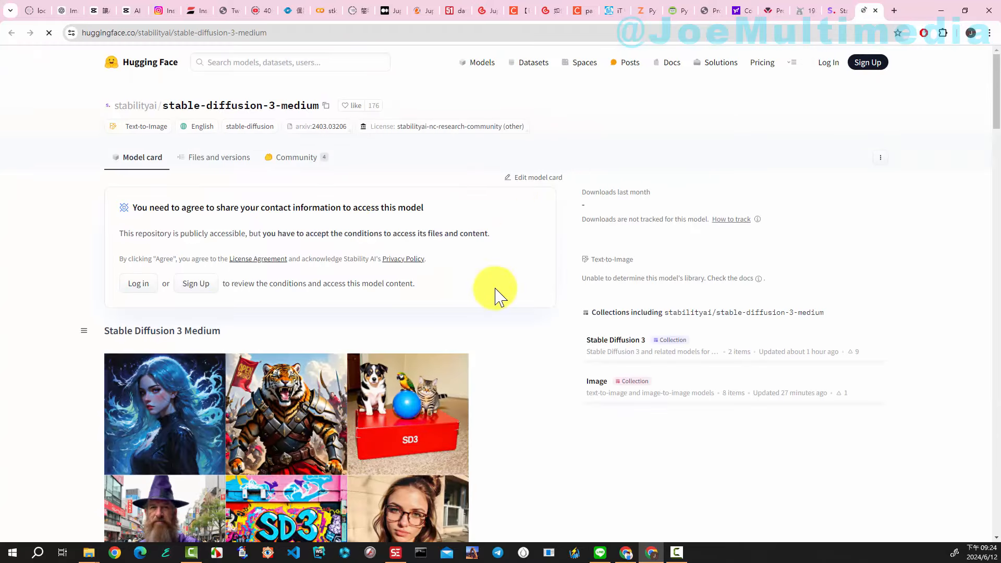
# - Examine the Stable Diffusion 3 Medium model card, including sample images, license, model sources, file structure and safety sections
pyautogui.scroll(-2, 495, 297)
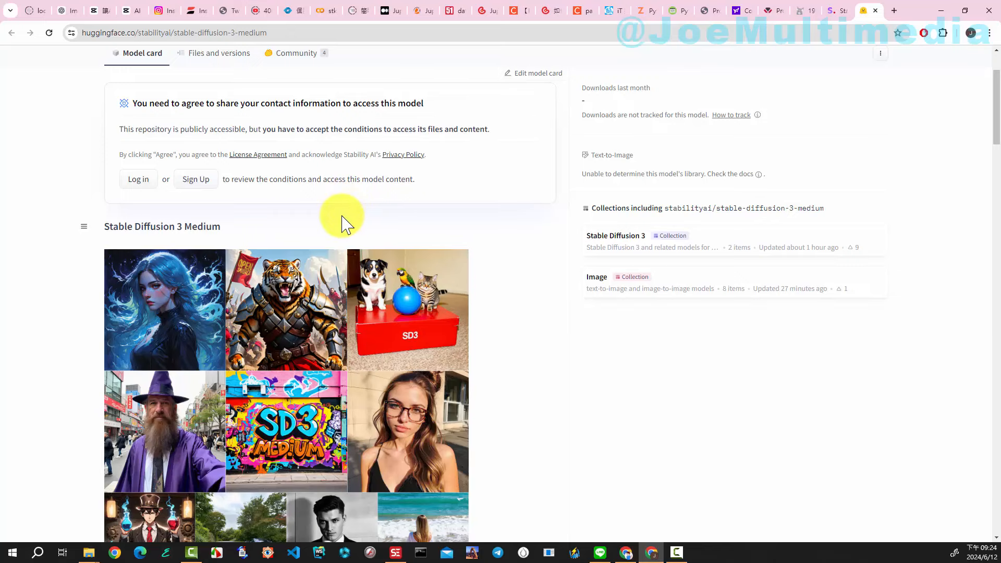
pyautogui.scroll(-2, 344, 221)
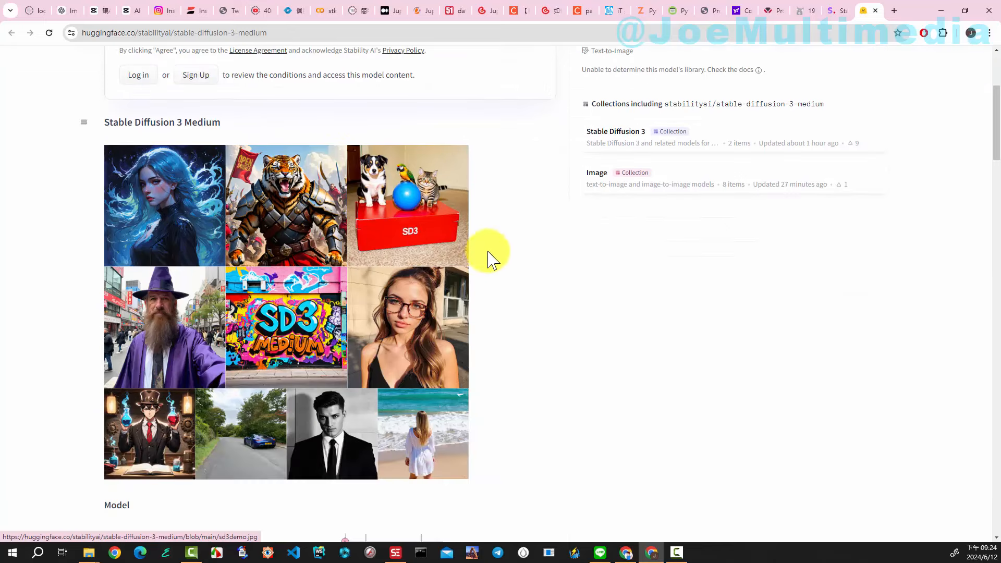
pyautogui.scroll(-4, 483, 282)
pyautogui.scroll(-9, 471, 299)
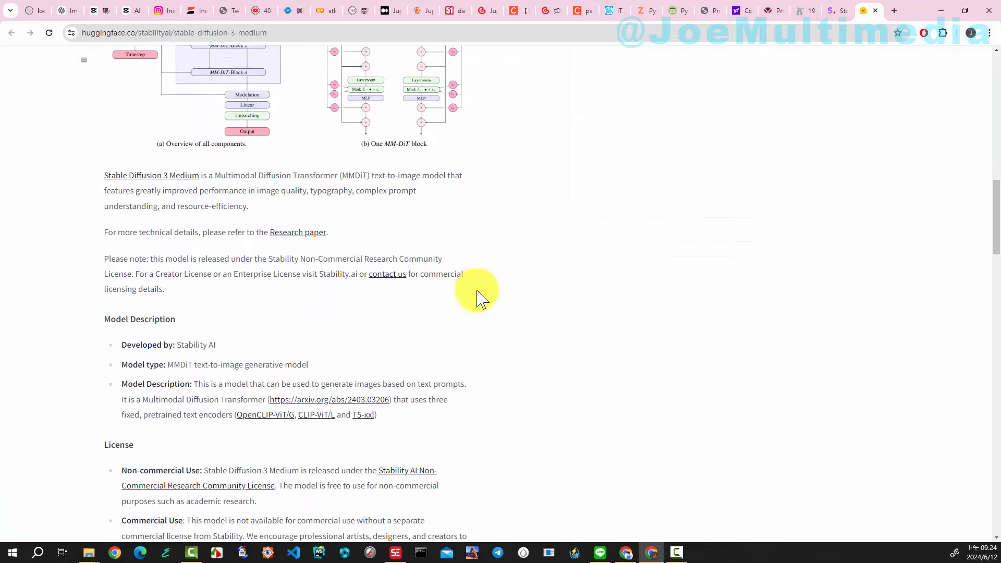
pyautogui.scroll(-4, 486, 286)
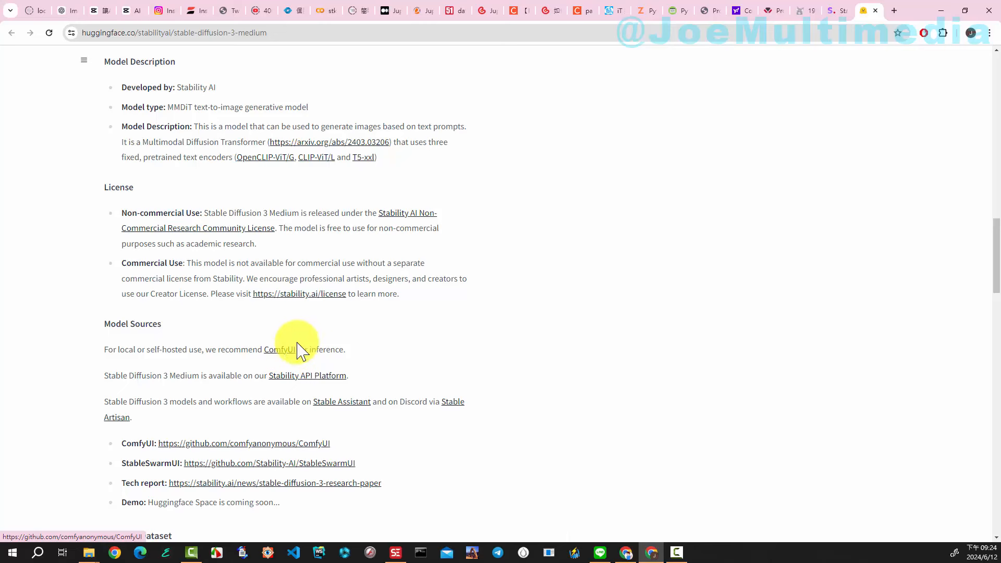
pyautogui.scroll(-1, 372, 390)
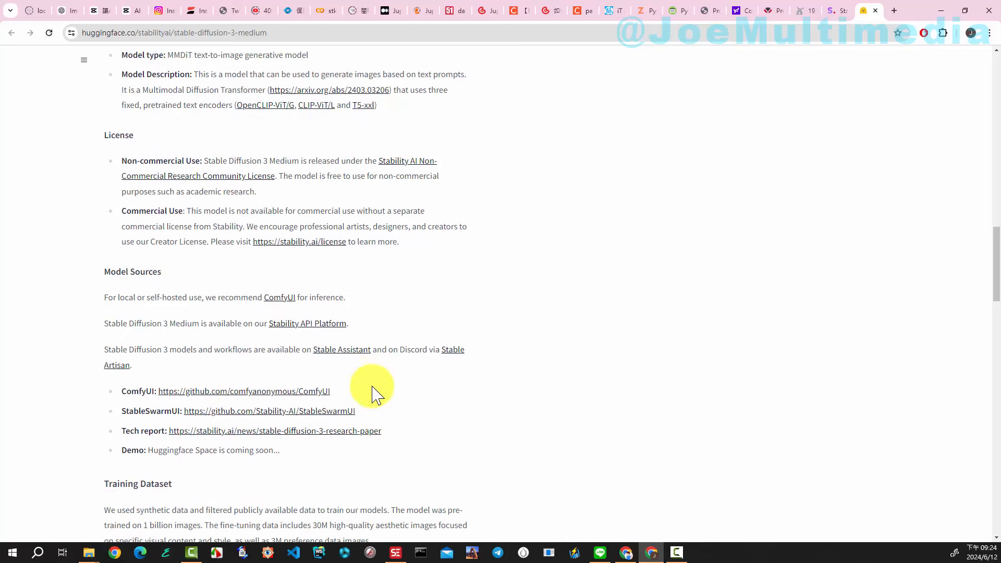
pyautogui.scroll(-6, 492, 360)
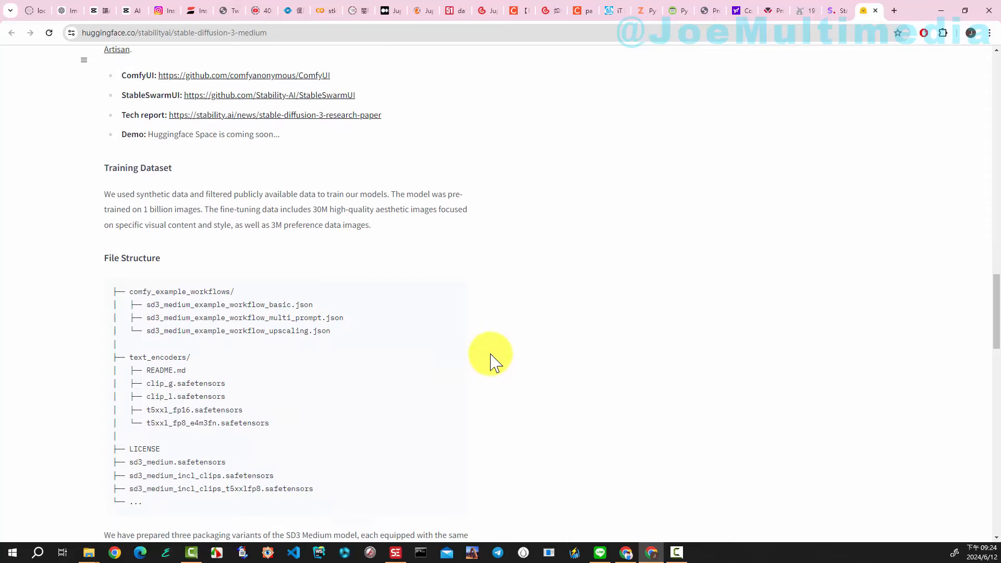
pyautogui.scroll(-1, 490, 358)
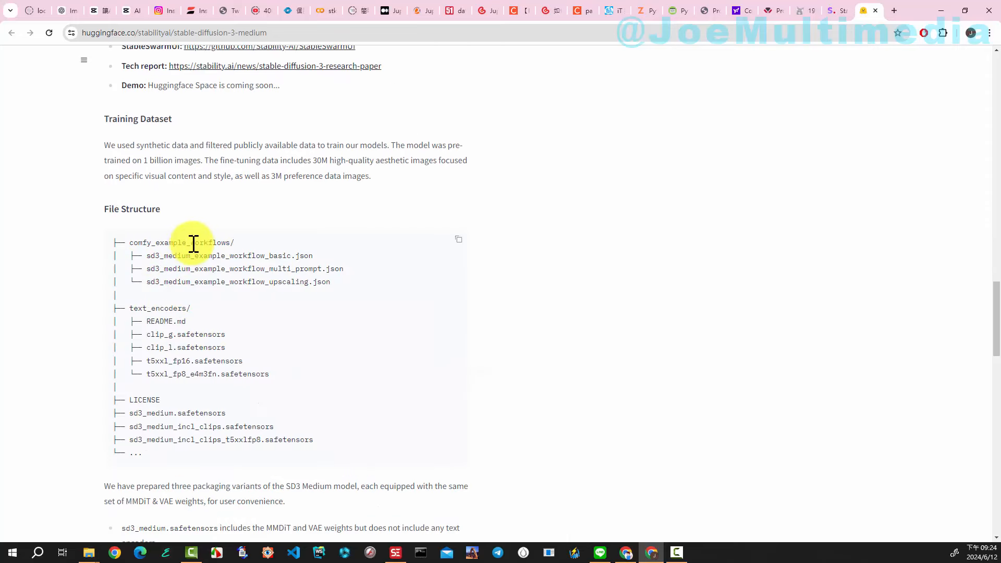
pyautogui.scroll(-1, 379, 346)
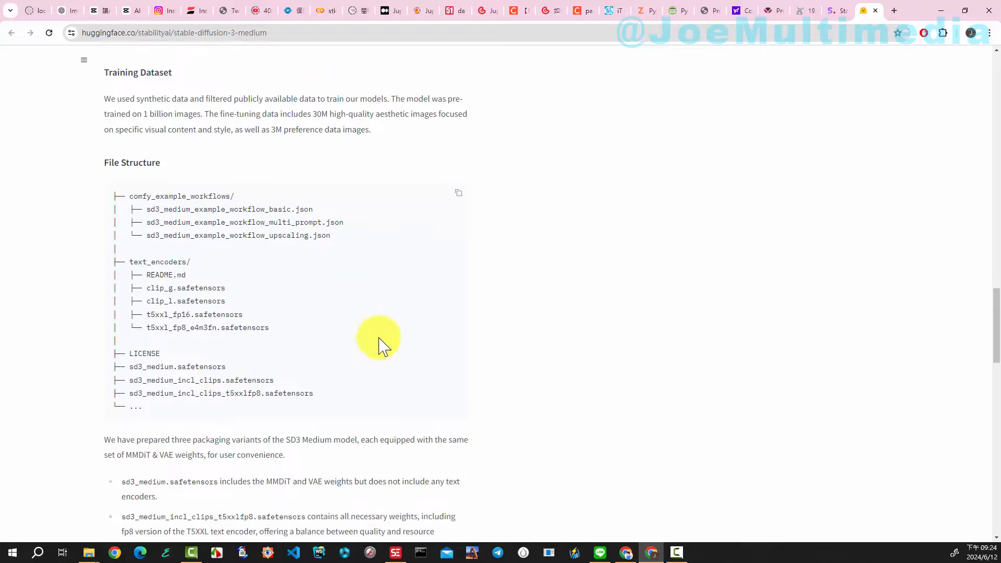
pyautogui.scroll(-8, 379, 345)
pyautogui.scroll(-5, 379, 345)
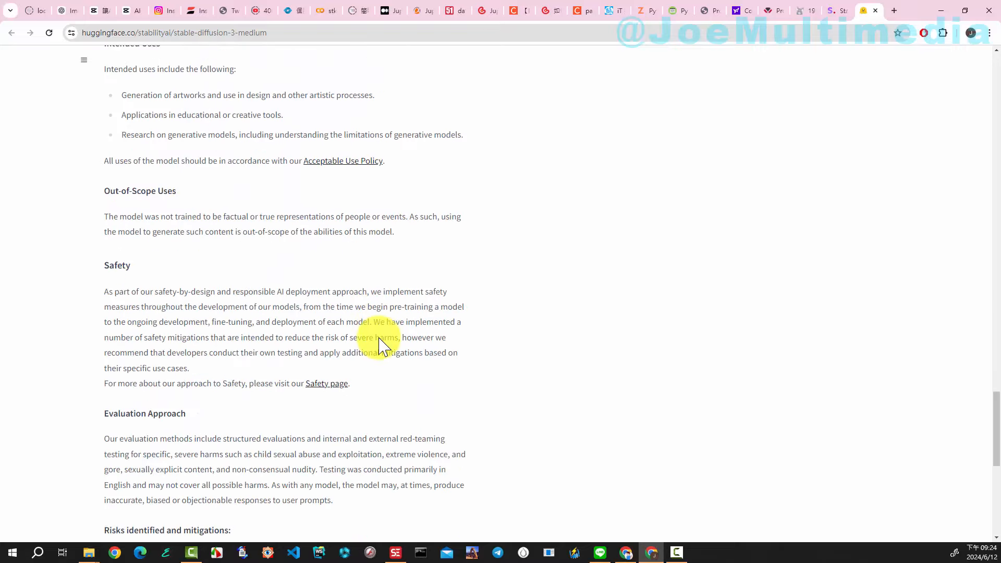
pyautogui.scroll(20, 380, 340)
pyautogui.scroll(10, 375, 328)
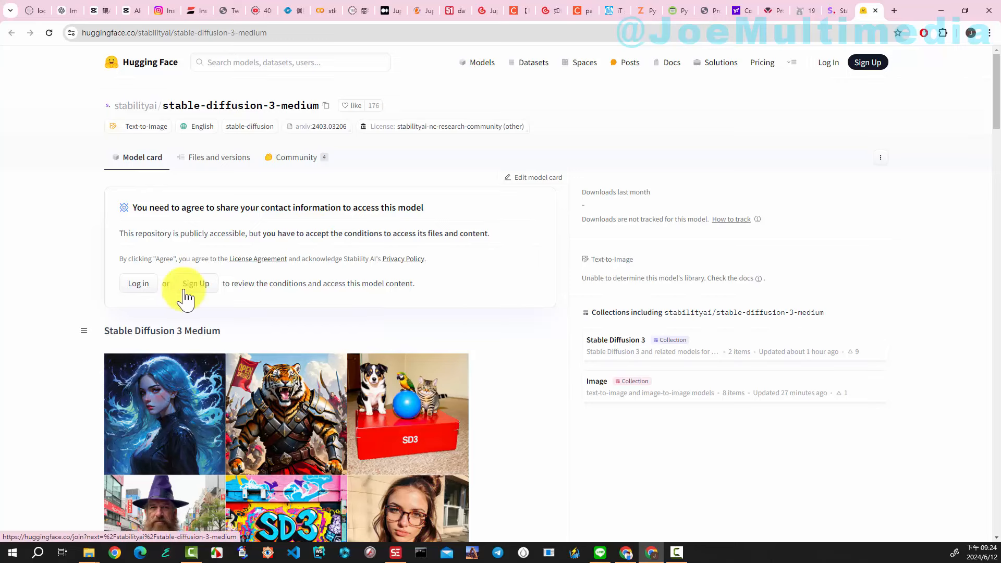
# - Sign up and complete the gated model's contact form with the contact's name, agreeing to access the stable-diffusion-3-medium repository
pyautogui.click(187, 287)
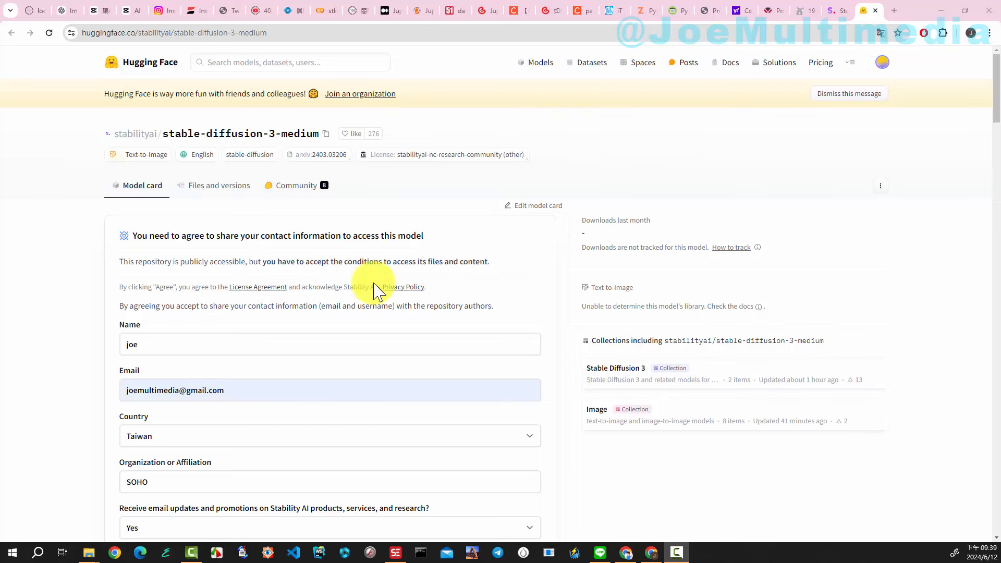
pyautogui.scroll(-1, 385, 245)
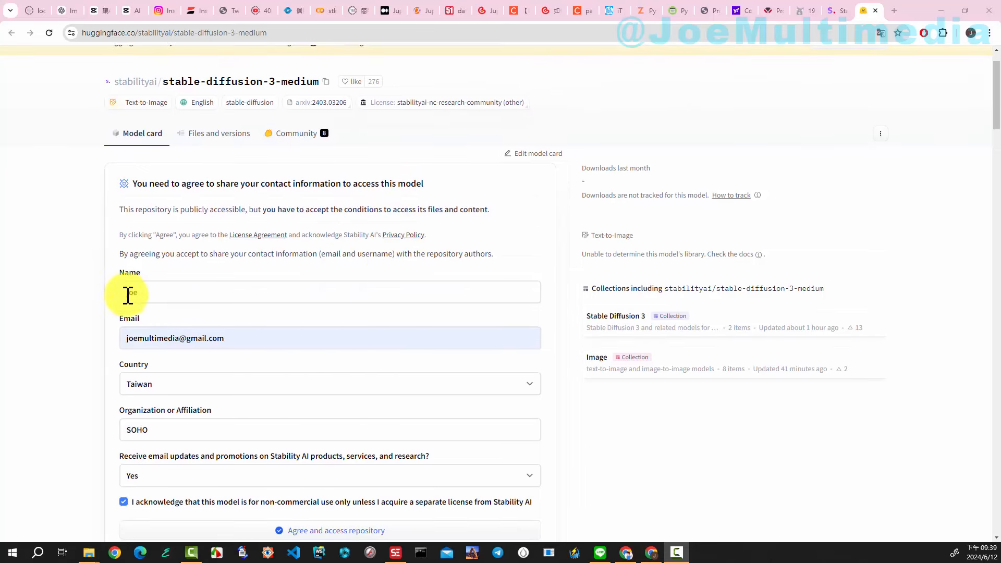
pyautogui.click(128, 295)
pyautogui.write('joe')
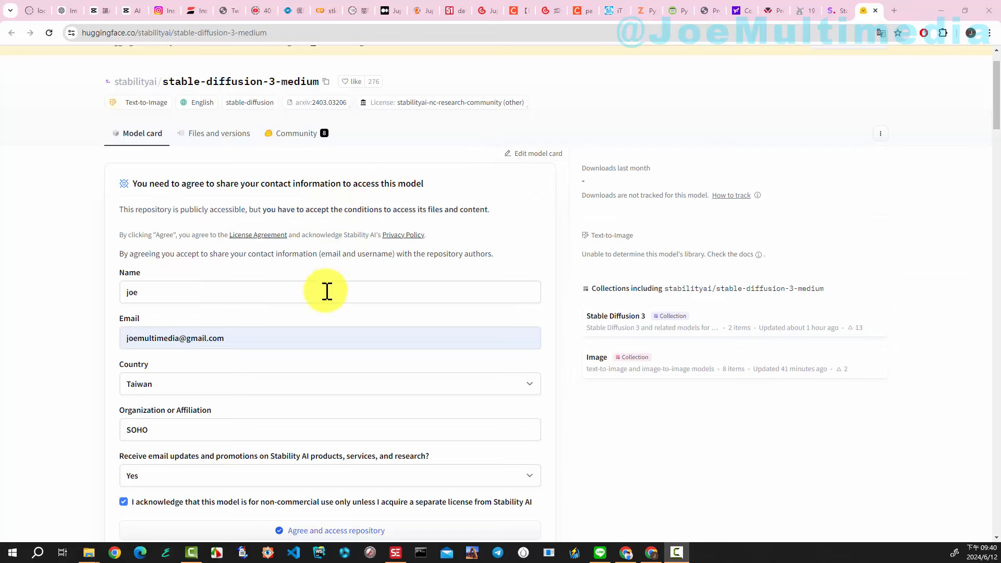
pyautogui.scroll(-2, 197, 272)
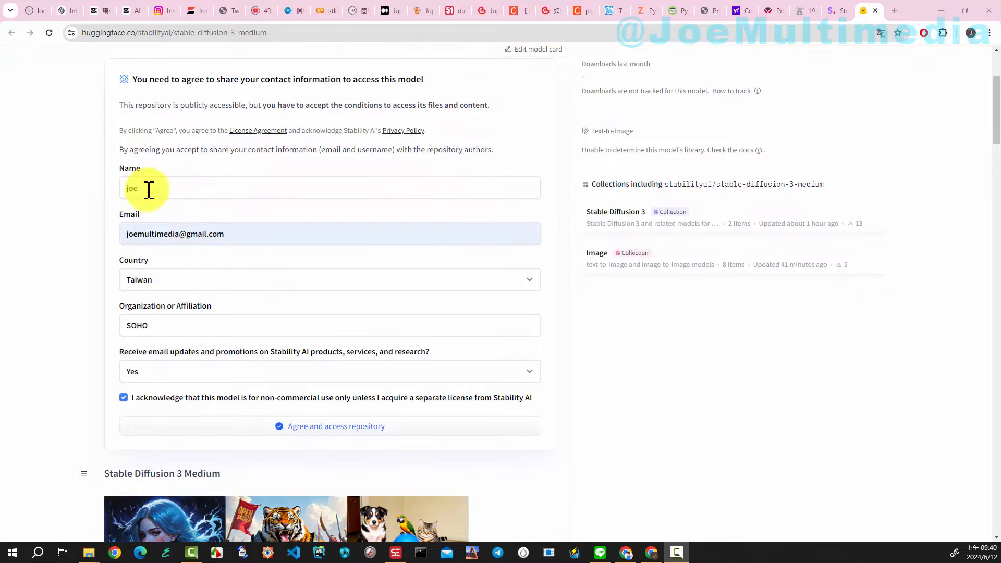
pyautogui.scroll(-5, 242, 280)
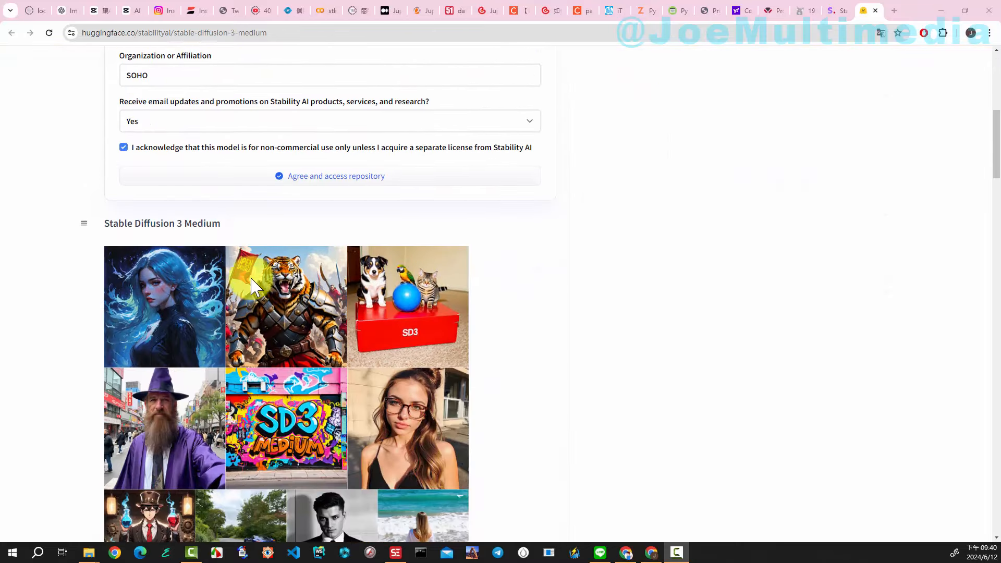
pyautogui.scroll(2, 336, 250)
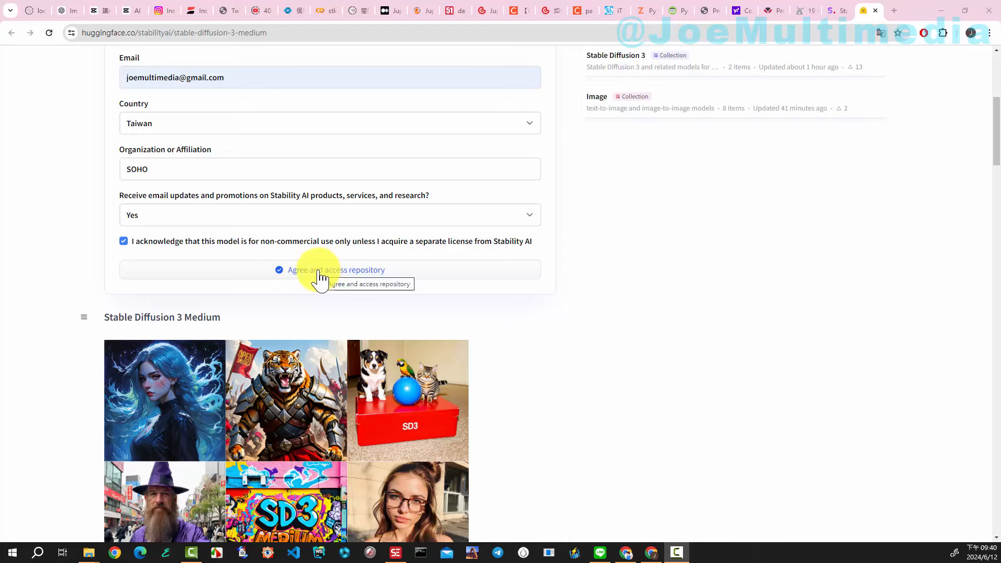
pyautogui.click(319, 278)
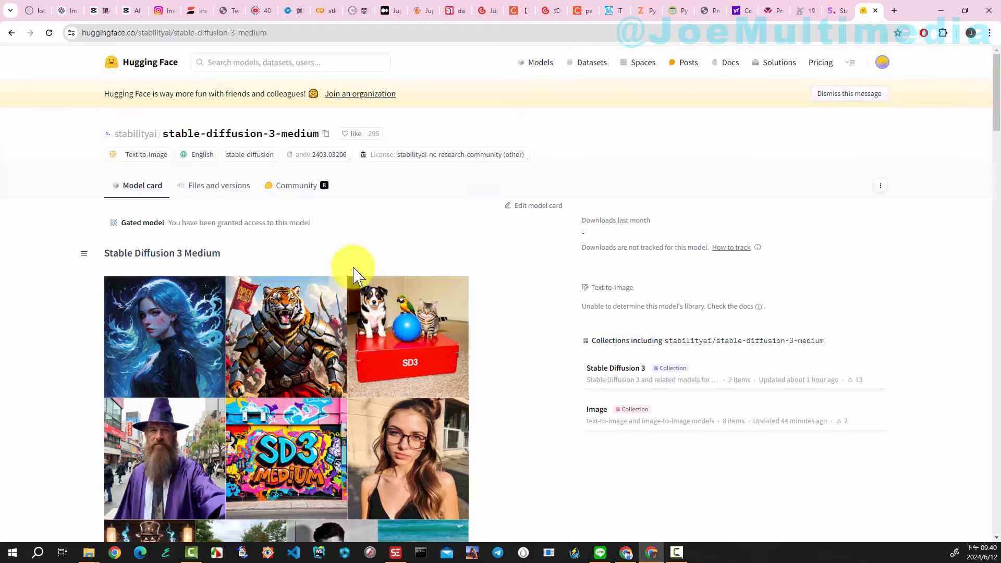
# - Look over the model card, the repository's file list and the comfy_example_workflows folder, and return to the model card
pyautogui.scroll(-8, 348, 271)
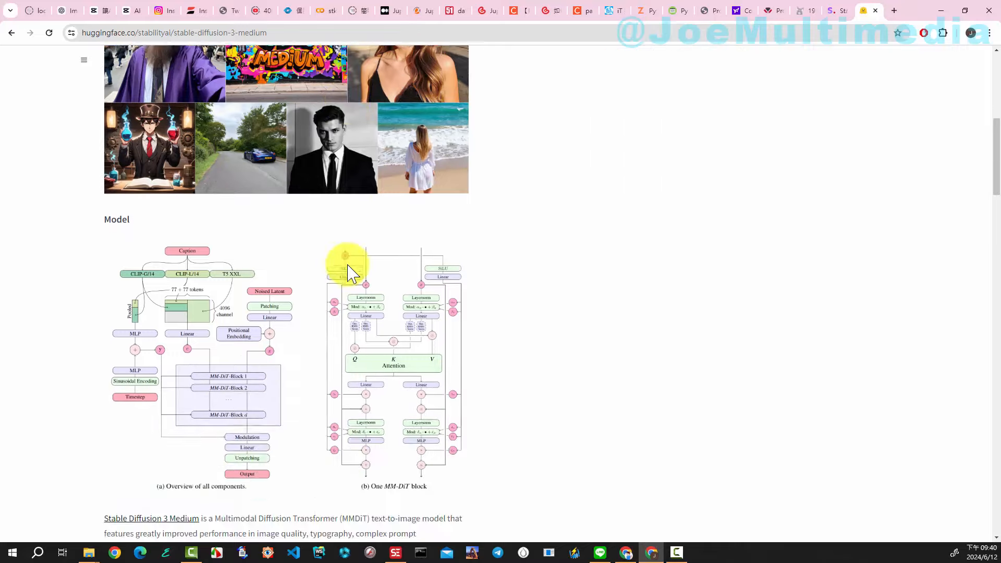
pyautogui.scroll(4, 347, 271)
pyautogui.scroll(4, 347, 271)
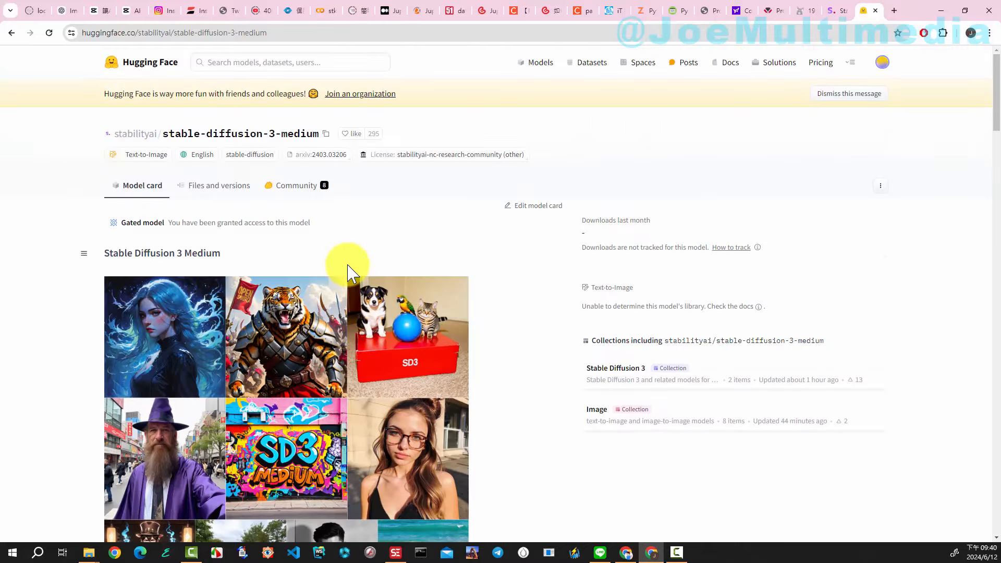
pyautogui.click(210, 190)
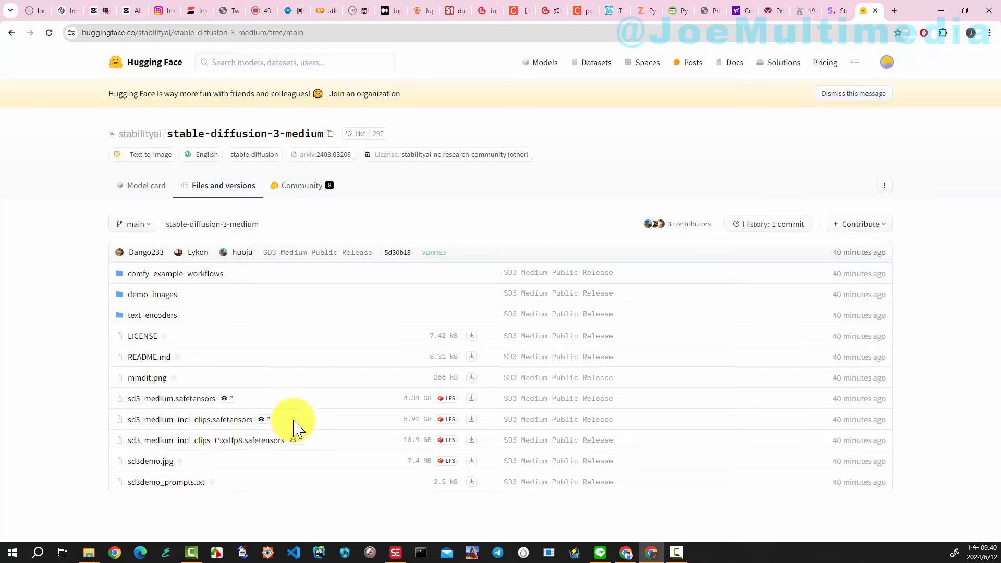
pyautogui.click(200, 278)
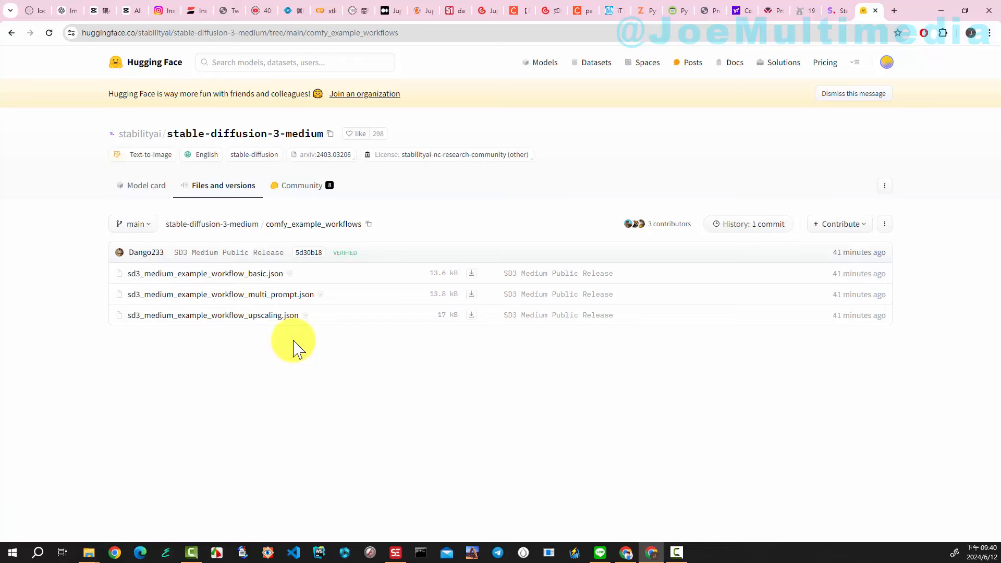
pyautogui.click(147, 190)
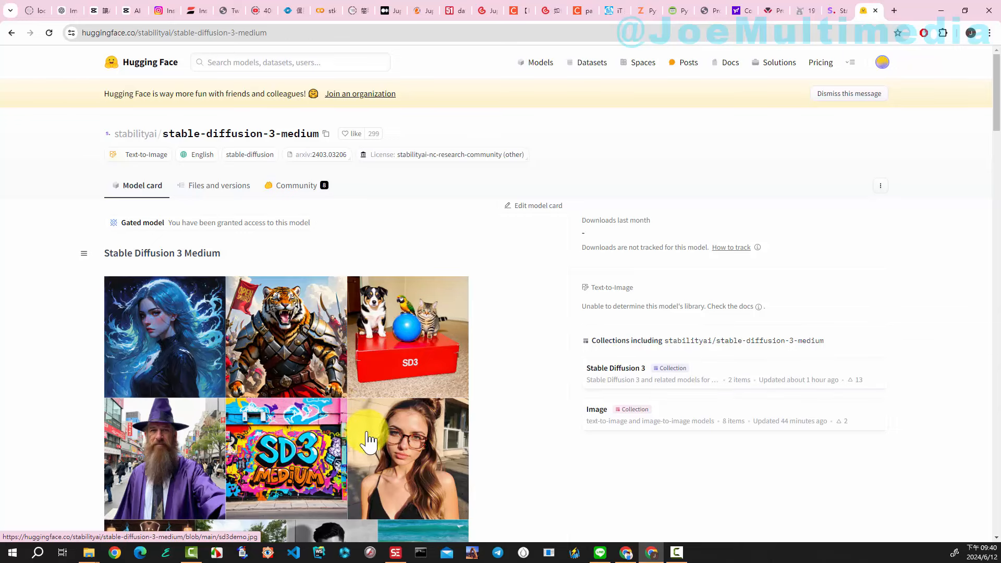
# - Download sd3_medium_example_workflow_basic.json and sd3_medium_example_workflow_multi_prompt.json from the repository's comfy_example_workflows folder
pyautogui.click(219, 187)
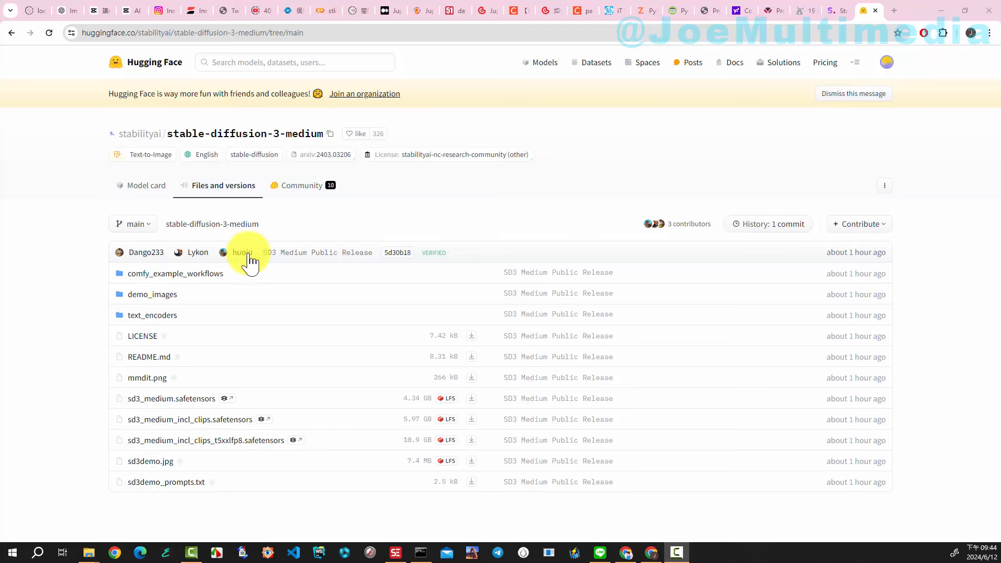
pyautogui.click(198, 275)
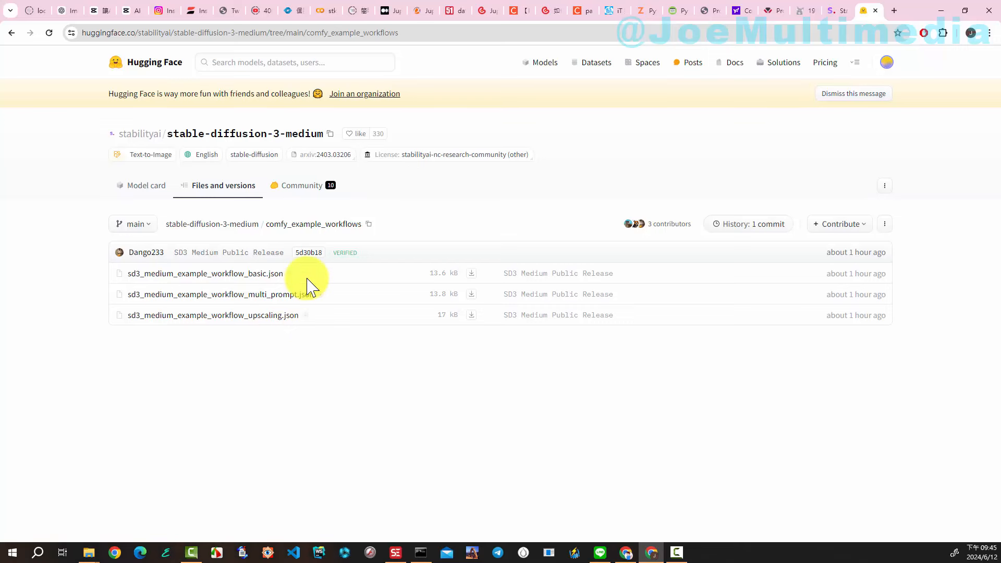
pyautogui.click(471, 273)
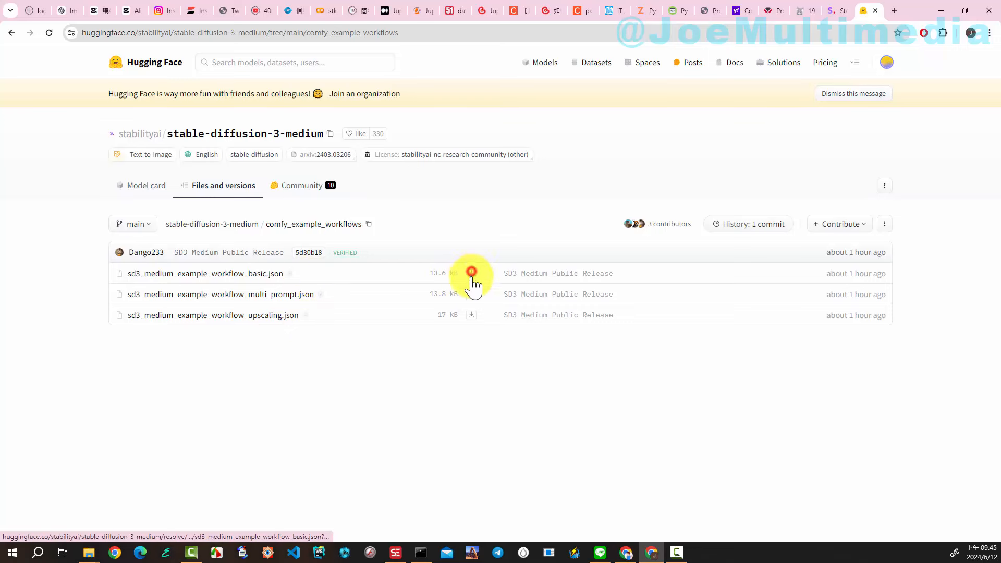
pyautogui.click(475, 296)
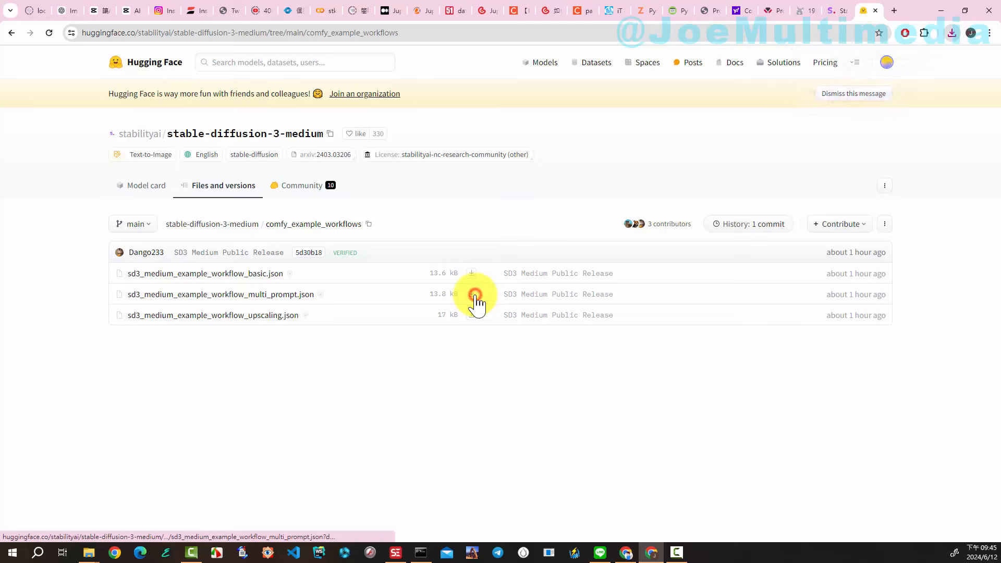
# - Download sd3_medium_example_workflow_upscaling.json from the repository's comfy_example_workflows folder
pyautogui.click(471, 315)
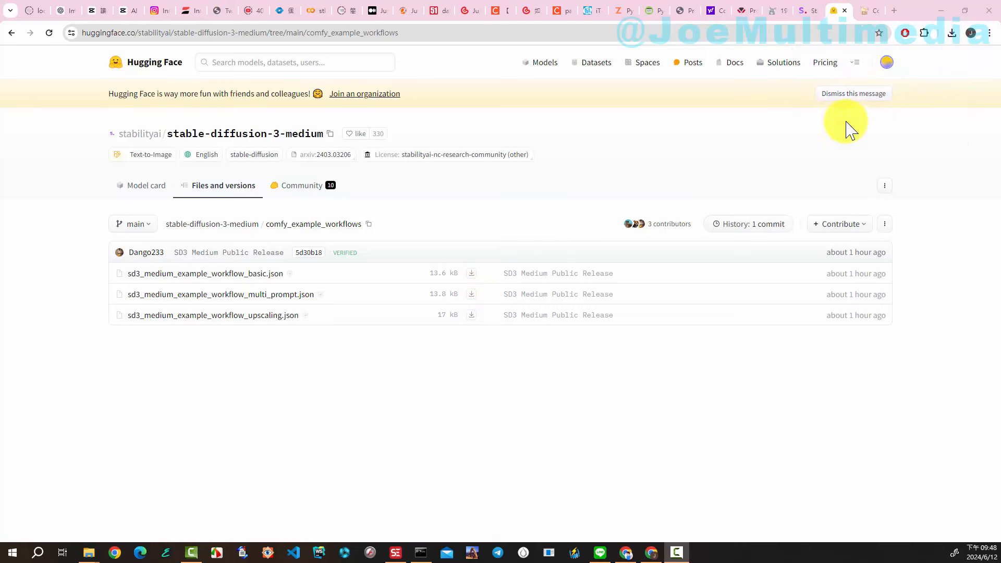
# - Switch to ComfyUI and load comfy_example_workflows_sd3_medium_example_workflow_basic.json from the sample folder, dismissing the missing node notice
pyautogui.click(867, 12)
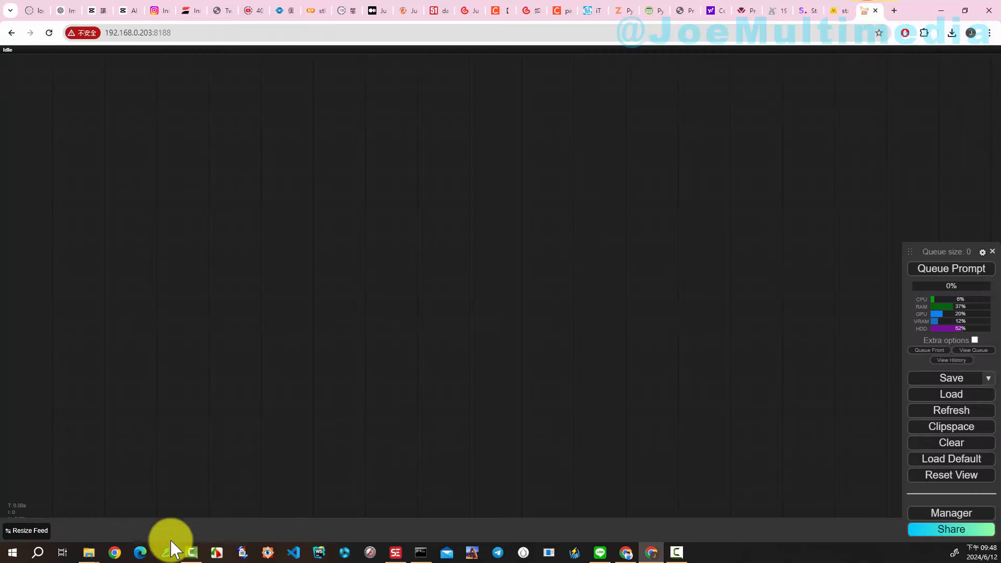
pyautogui.click(89, 552)
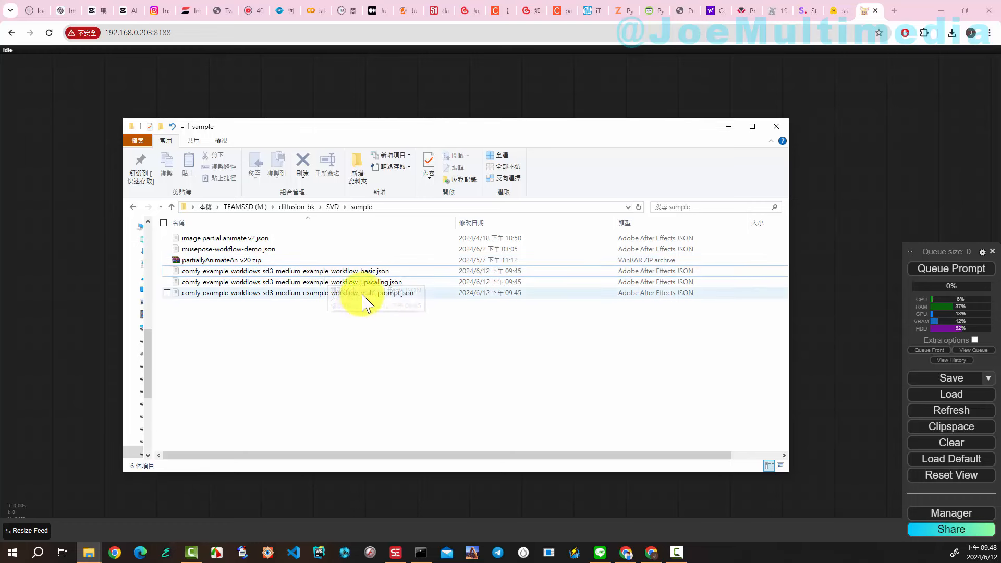
pyautogui.moveTo(368, 276); pyautogui.dragTo(826, 172)
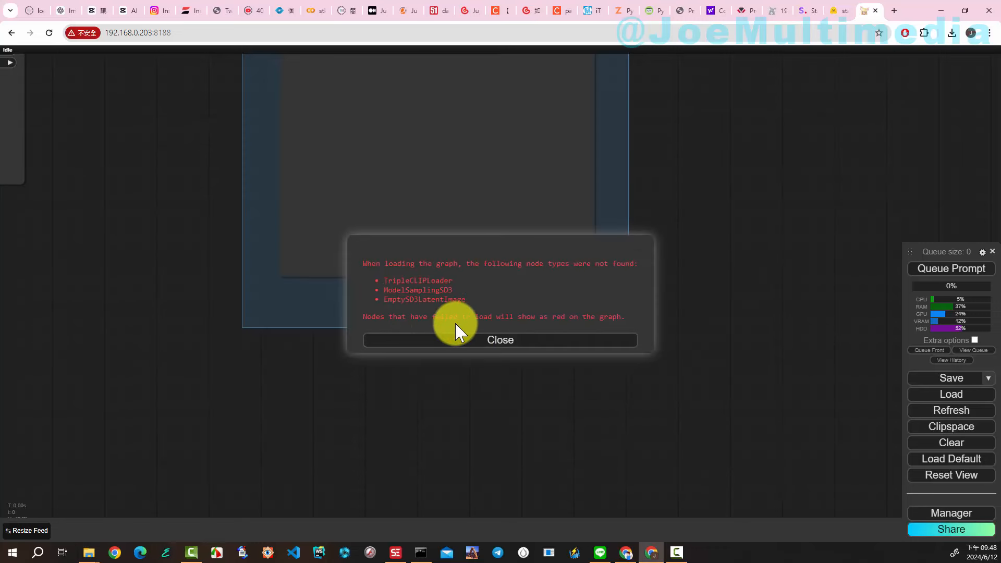
pyautogui.click(463, 340)
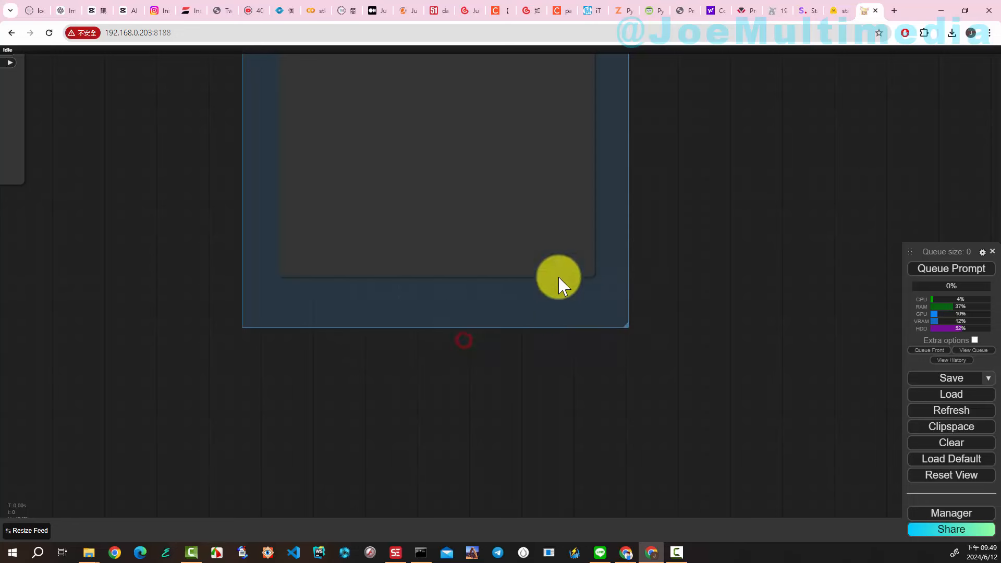
pyautogui.scroll(-5, 657, 245)
pyautogui.moveTo(661, 259); pyautogui.dragTo(707, 424)
pyautogui.scroll(-4, 370, 343)
pyautogui.moveTo(363, 359); pyautogui.dragTo(657, 286)
pyautogui.scroll(-3, 625, 298)
pyautogui.moveTo(626, 321); pyautogui.dragTo(585, 330)
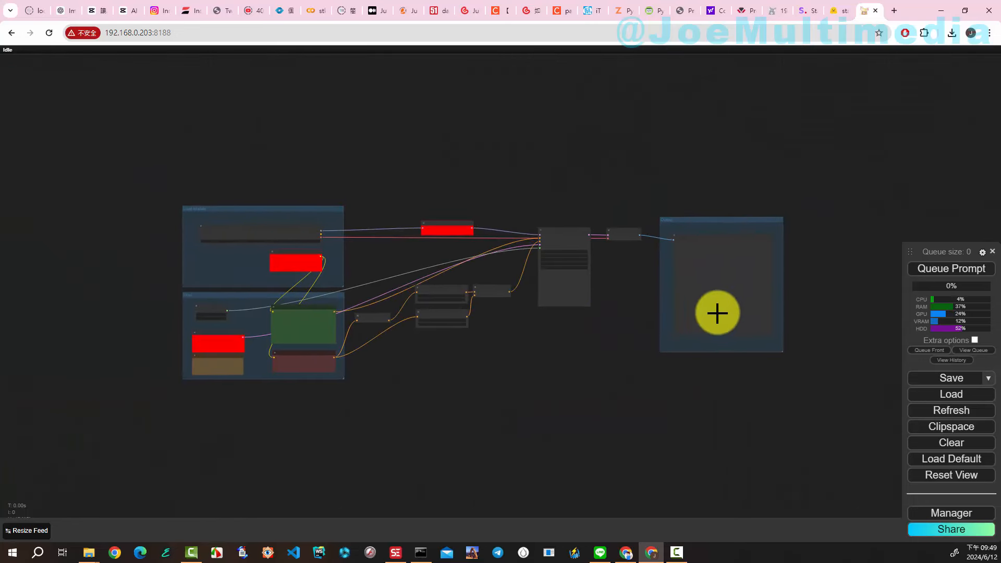
# - Check the loaded workflow for missing custom nodes in ComfyUI Manager
pyautogui.click(934, 515)
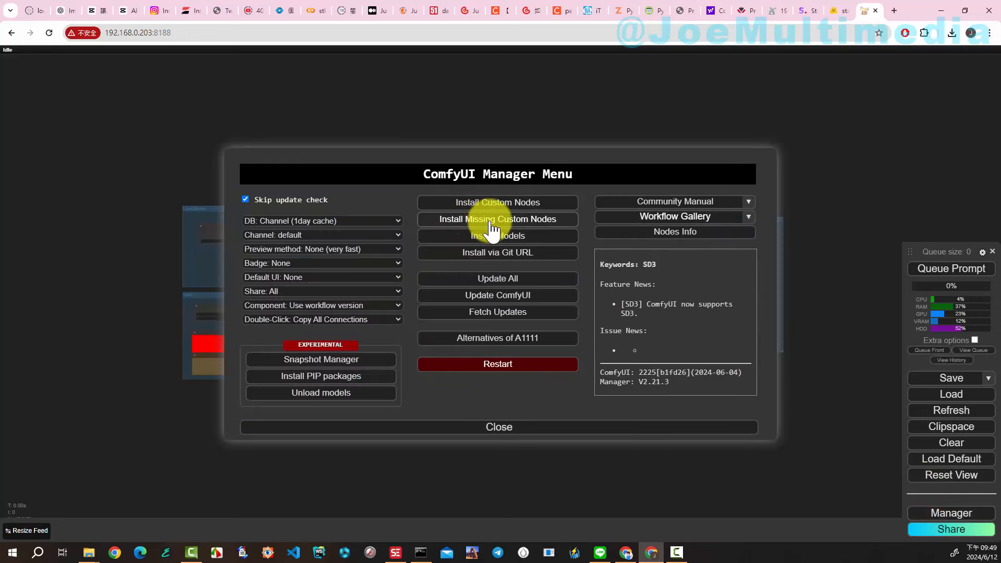
pyautogui.click(544, 221)
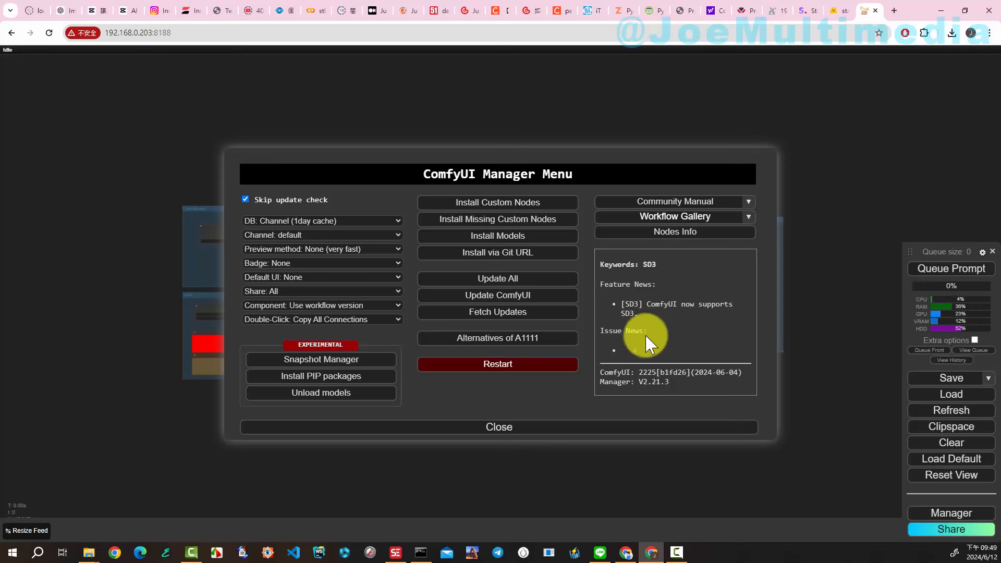
# - Update ComfyUI through the Manager, restart it and reload the page with the workflow
pyautogui.click(516, 296)
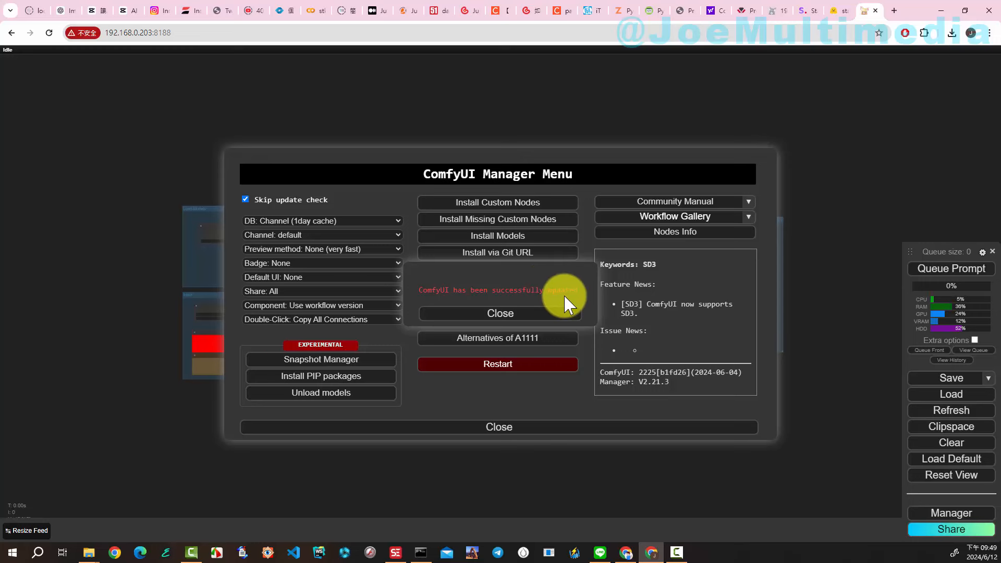
pyautogui.click(514, 313)
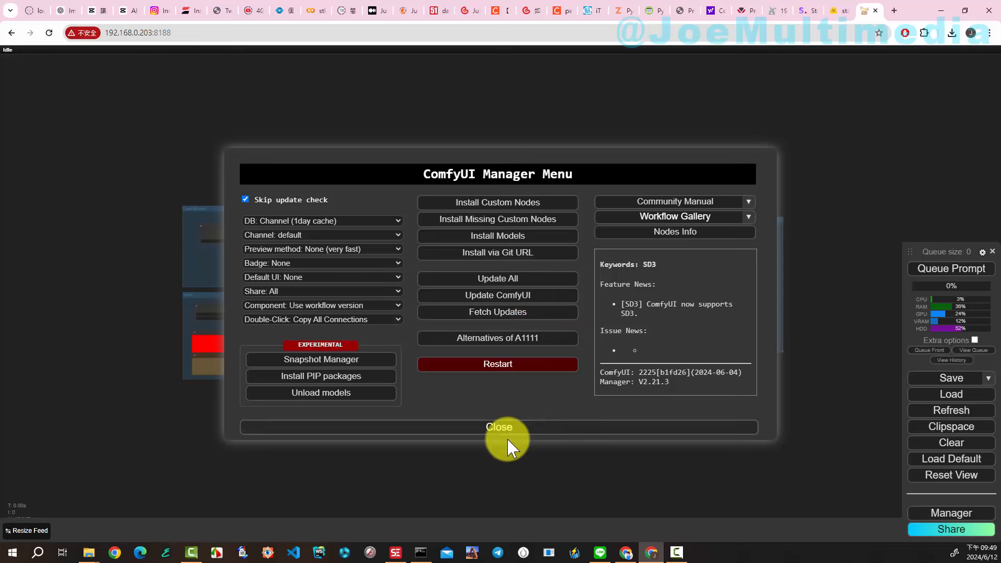
pyautogui.click(491, 368)
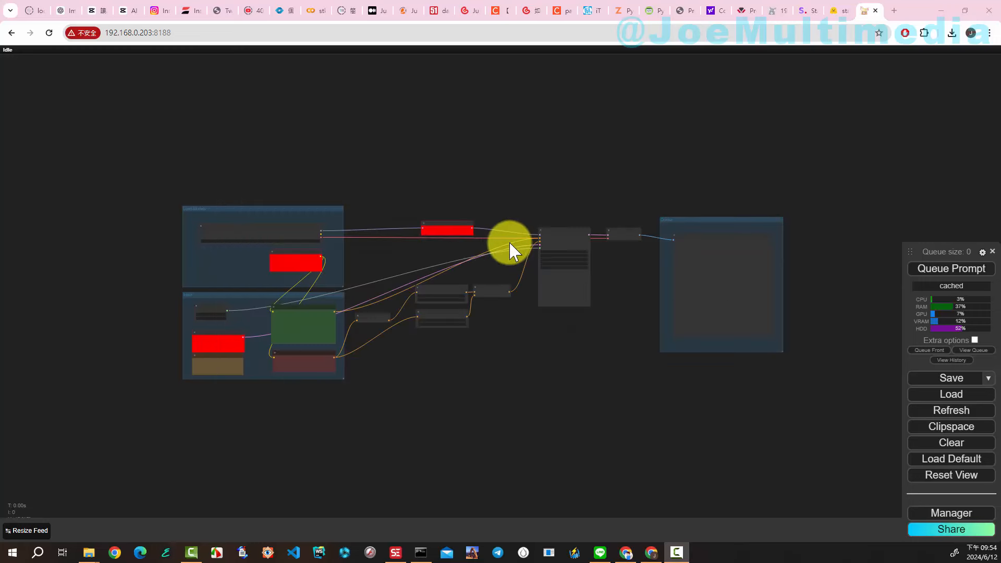
pyautogui.click(49, 32)
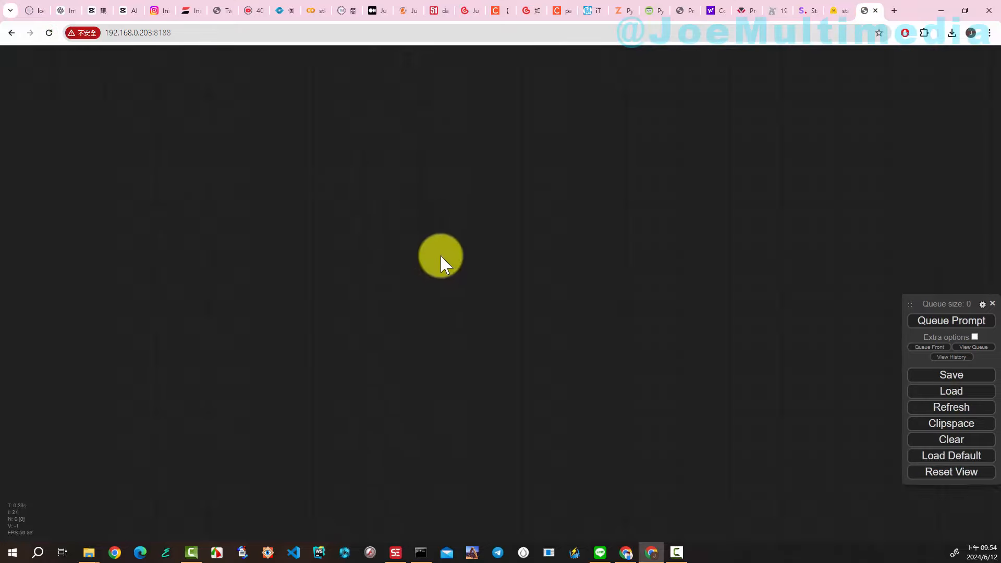
pyautogui.scroll(8, 384, 323)
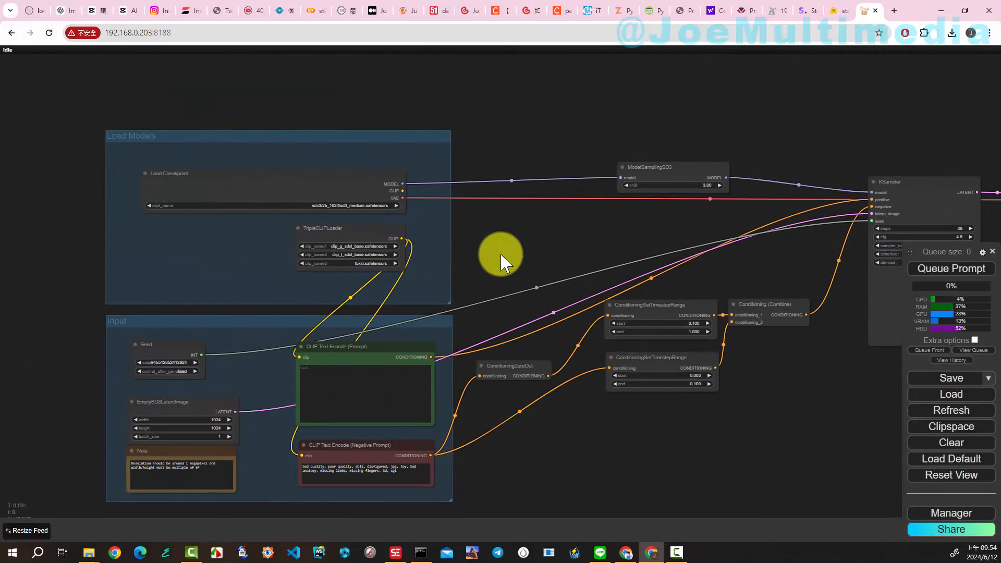
pyautogui.scroll(-8, 529, 253)
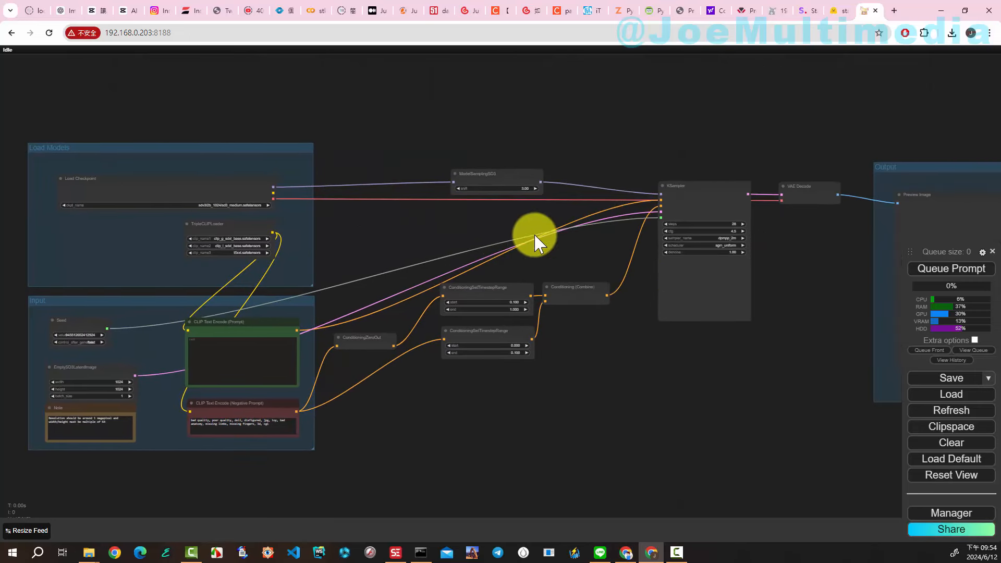
pyautogui.moveTo(718, 281); pyautogui.dragTo(615, 288)
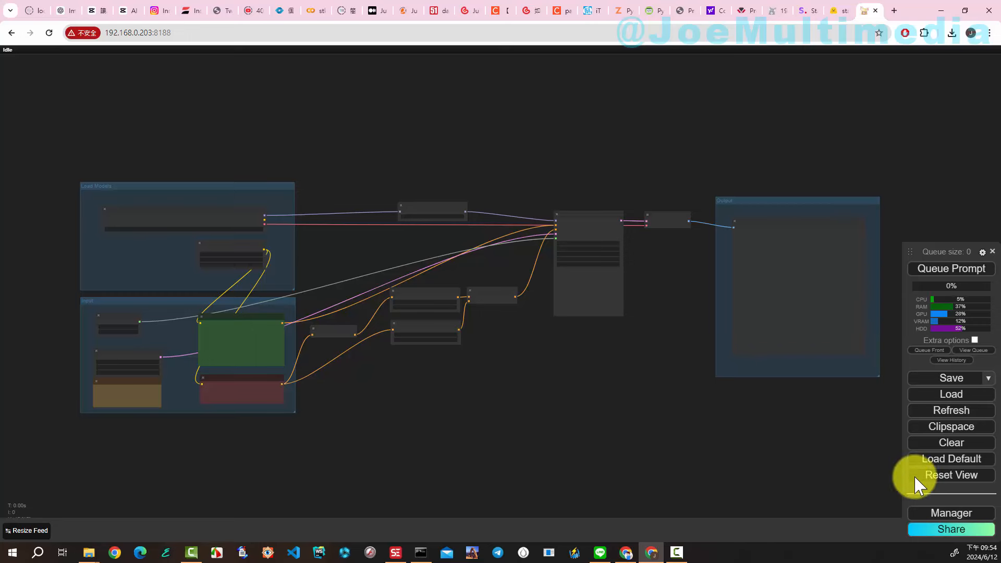
# - Search ComfyUI Manager's installable models for SD3 and for stable diffusion, and leave the Manager
pyautogui.click(945, 515)
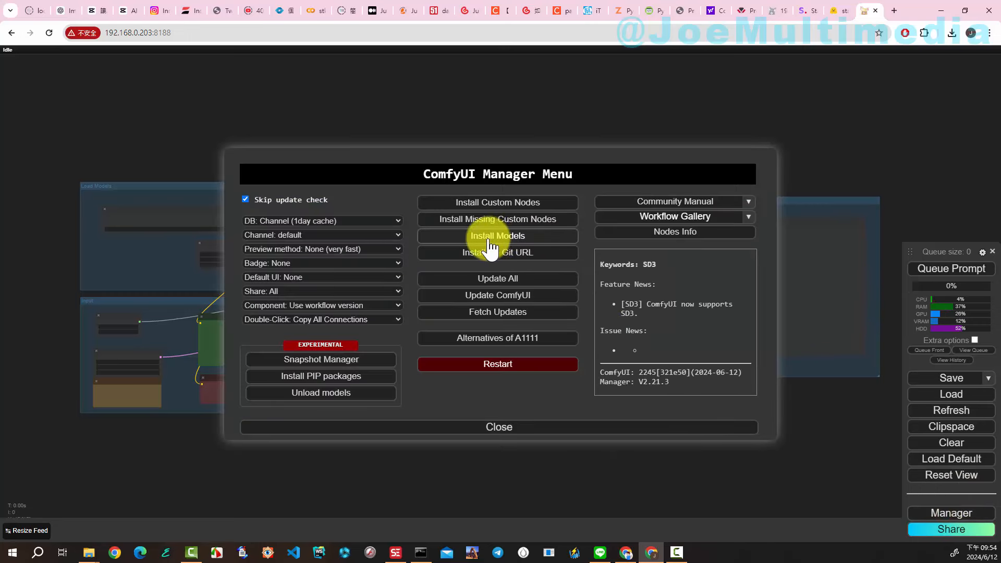
pyautogui.click(490, 241)
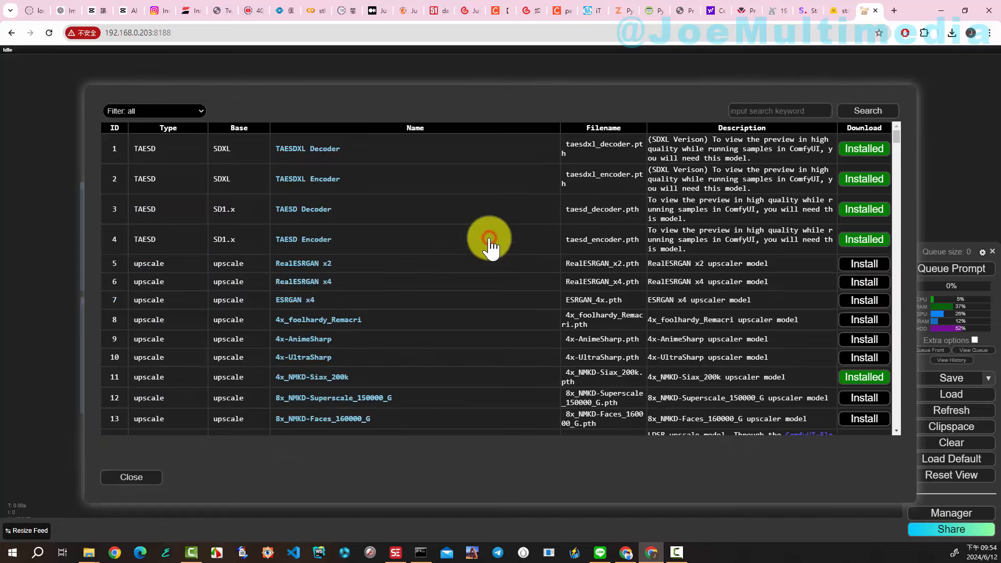
pyautogui.click(770, 110)
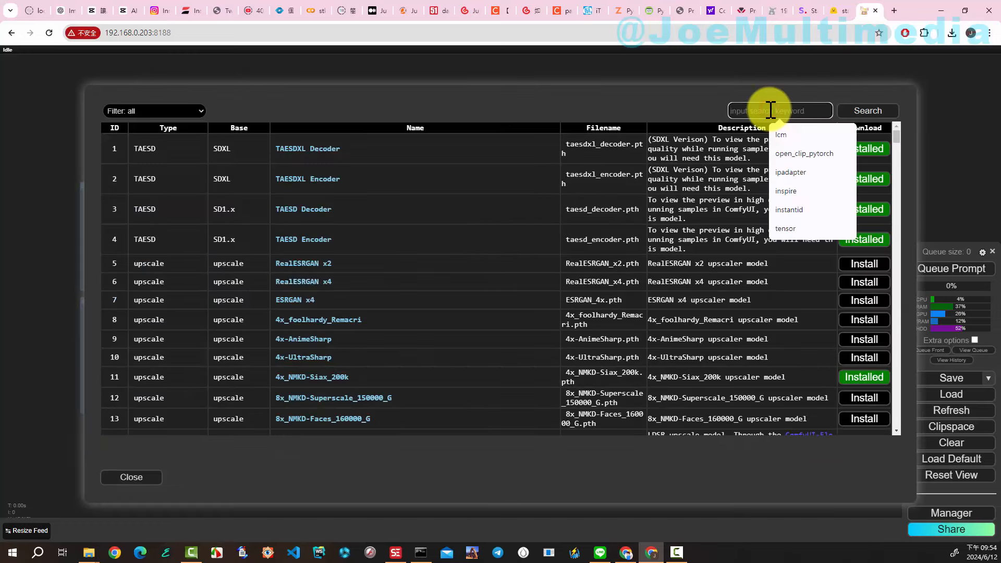
pyautogui.write('SD3')
pyautogui.click(866, 110)
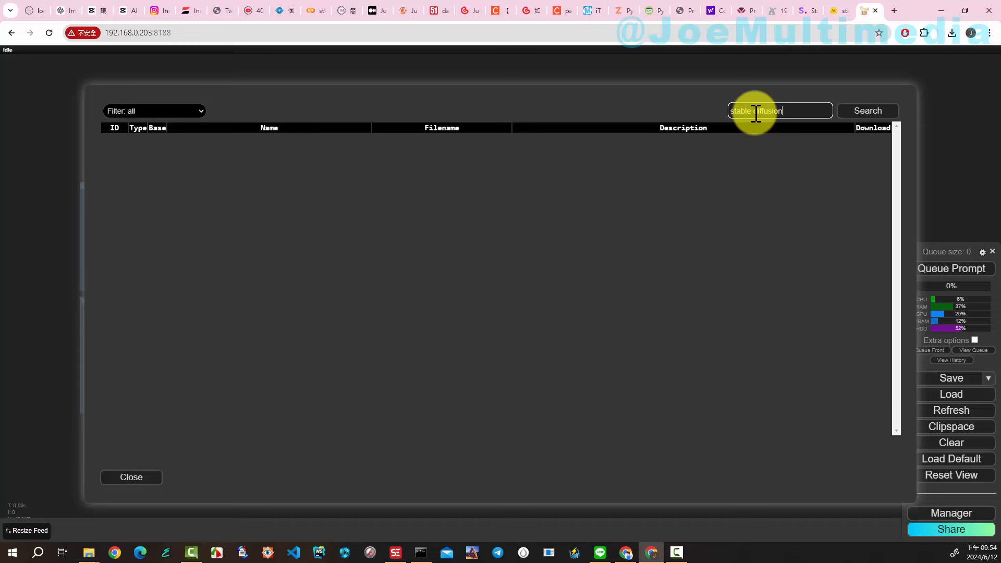
pyautogui.click(853, 113)
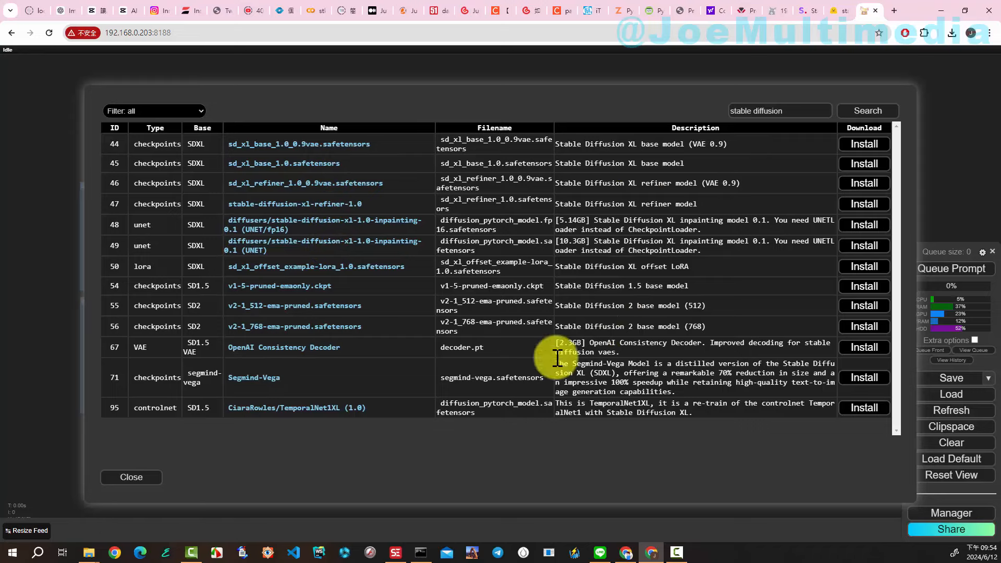
pyautogui.click(132, 479)
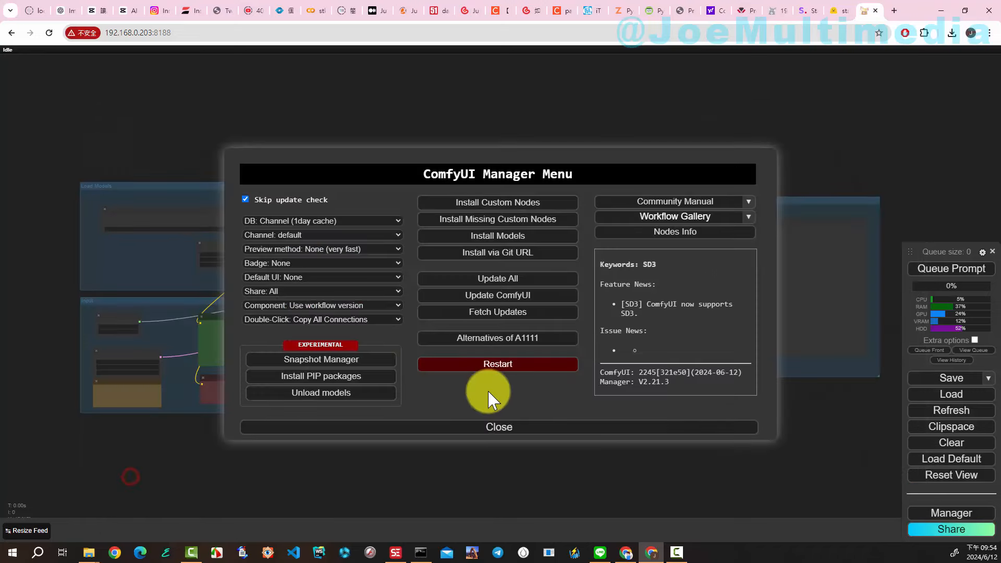
pyautogui.click(508, 427)
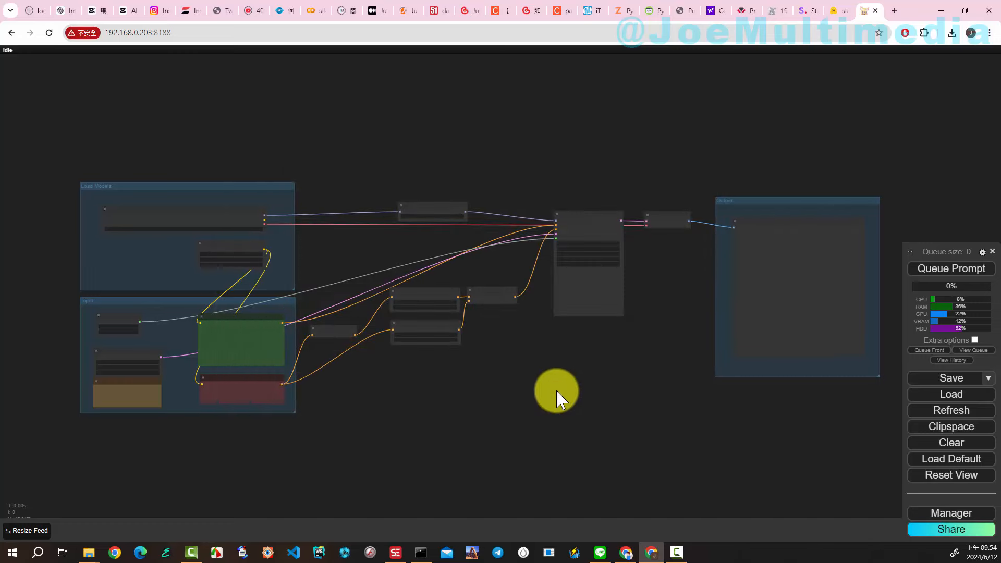
# - Examine the workflow's Load Models and Input groups, including the checkpoint, TripleCLIPLoader, seed, latent image and prompt nodes
pyautogui.scroll(2, 553, 391)
pyautogui.scroll(4, 548, 380)
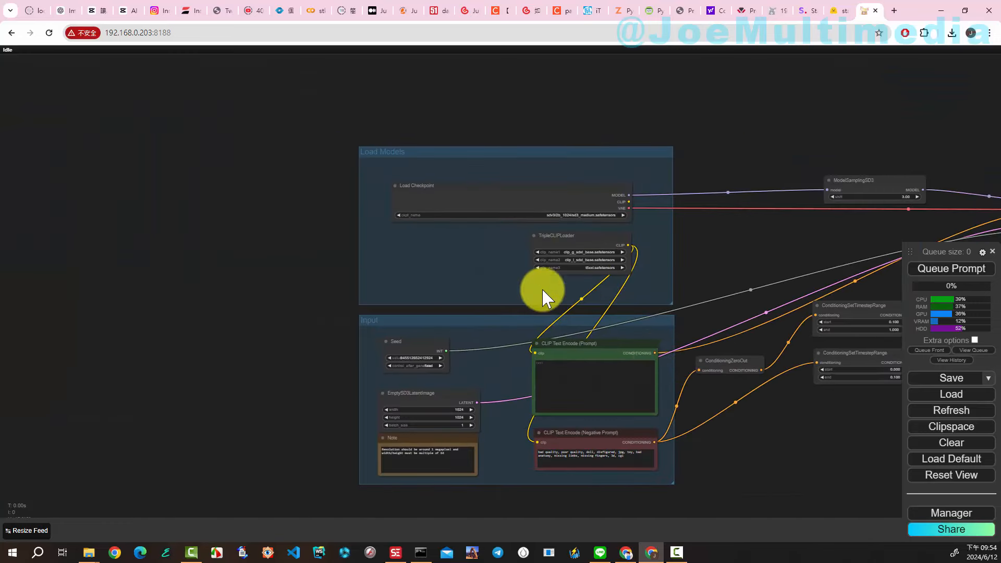
pyautogui.scroll(4, 542, 297)
pyautogui.moveTo(440, 239); pyautogui.dragTo(426, 214)
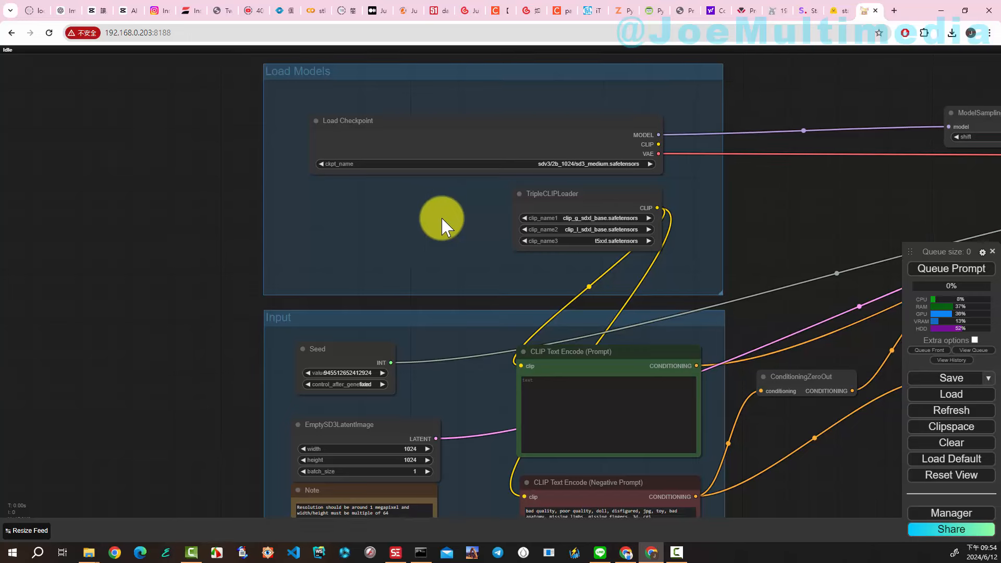
pyautogui.scroll(1, 442, 219)
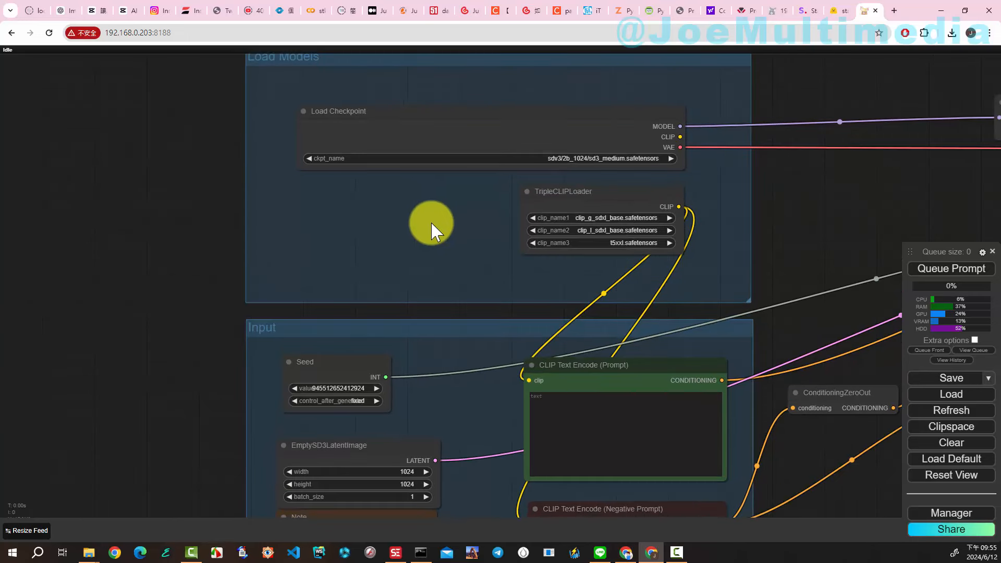
pyautogui.moveTo(409, 196); pyautogui.dragTo(356, 134)
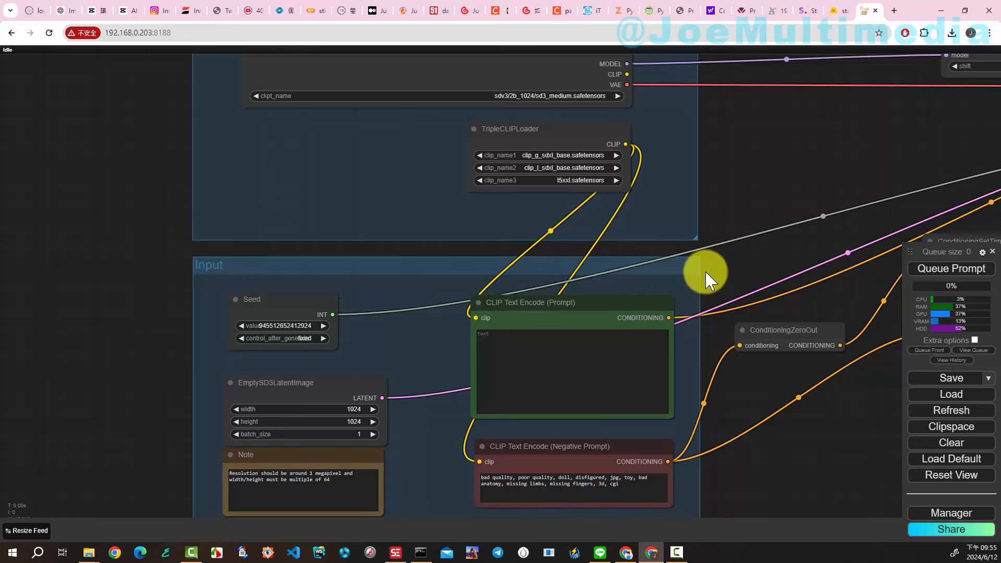
pyautogui.scroll(-1, 708, 270)
pyautogui.moveTo(713, 260); pyautogui.dragTo(628, 267)
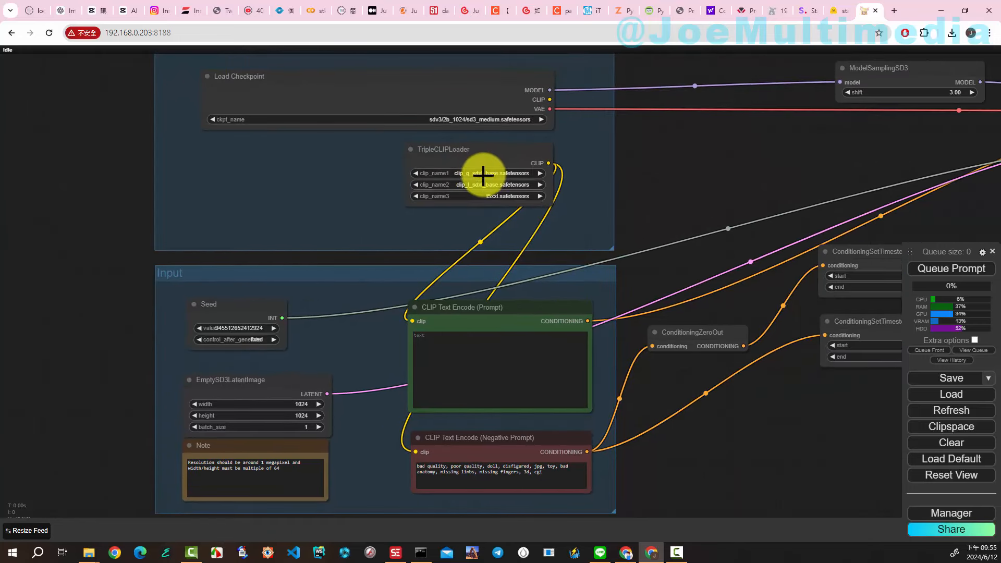
pyautogui.scroll(-2, 670, 208)
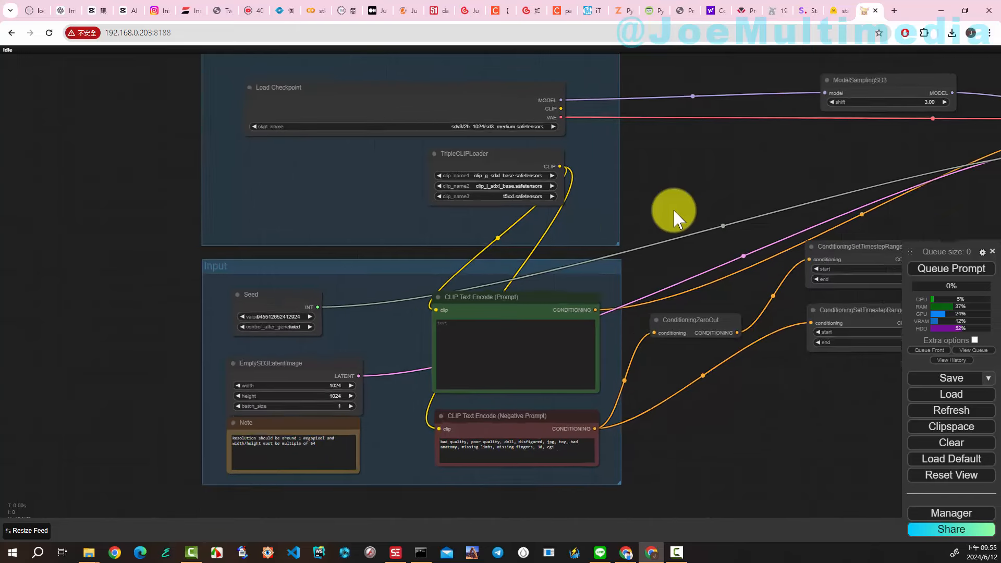
pyautogui.moveTo(670, 212); pyautogui.dragTo(615, 242)
pyautogui.moveTo(568, 208); pyautogui.dragTo(526, 201)
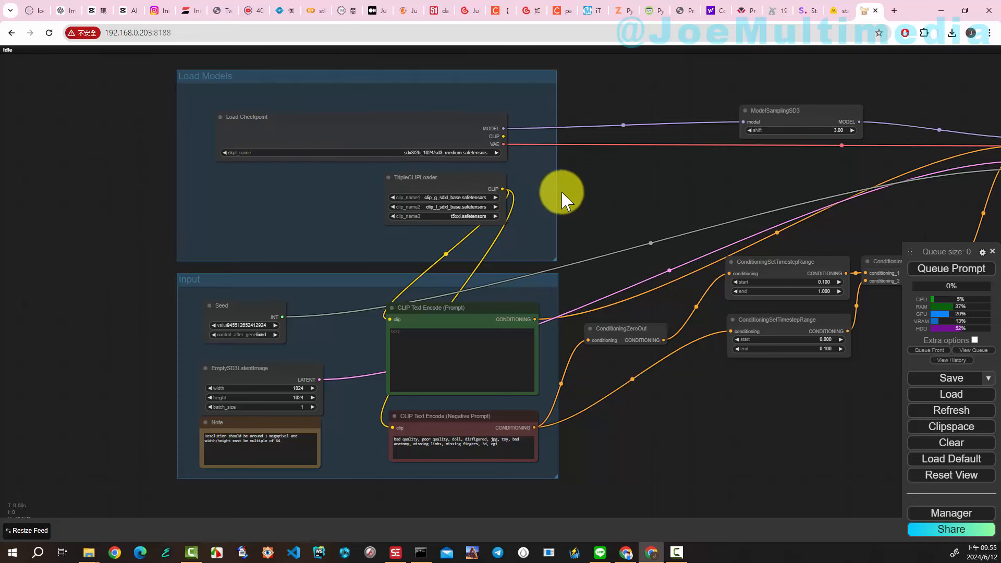
# - Look over the ModelSamplingSD3, conditioning, KSampler and output nodes, and return to the Load Models and Input groups
pyautogui.moveTo(562, 192); pyautogui.dragTo(453, 188)
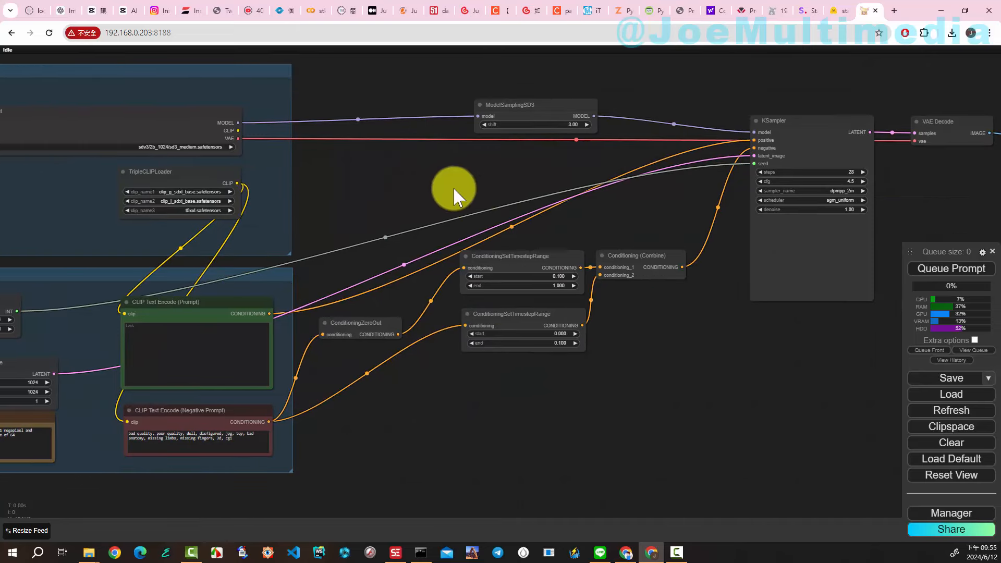
pyautogui.moveTo(683, 347); pyautogui.dragTo(511, 327)
pyautogui.scroll(-3, 603, 322)
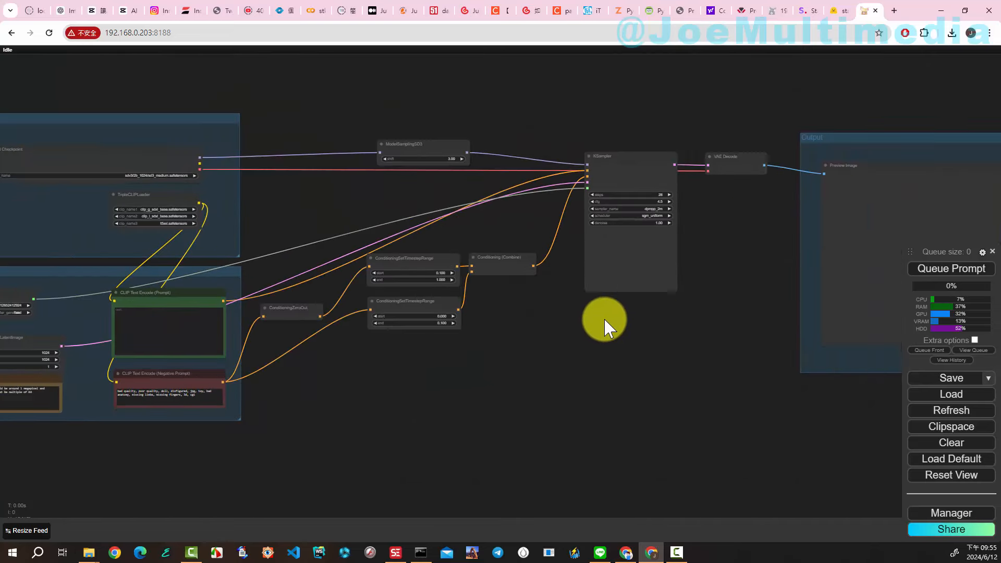
pyautogui.moveTo(605, 322); pyautogui.dragTo(588, 302)
pyautogui.scroll(4, 536, 315)
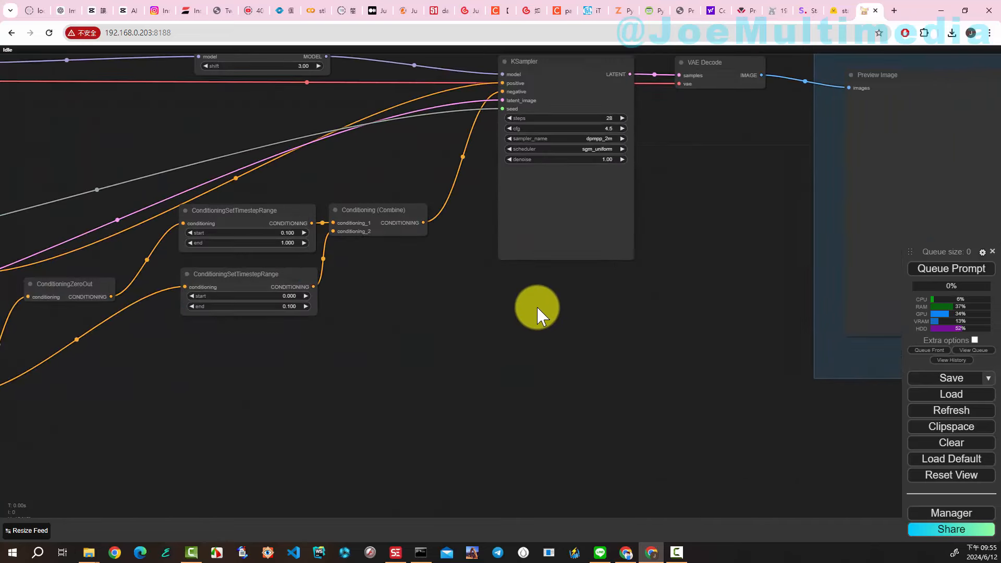
pyautogui.scroll(-1, 520, 307)
pyautogui.moveTo(498, 306); pyautogui.dragTo(682, 307)
pyautogui.moveTo(568, 307); pyautogui.dragTo(590, 321)
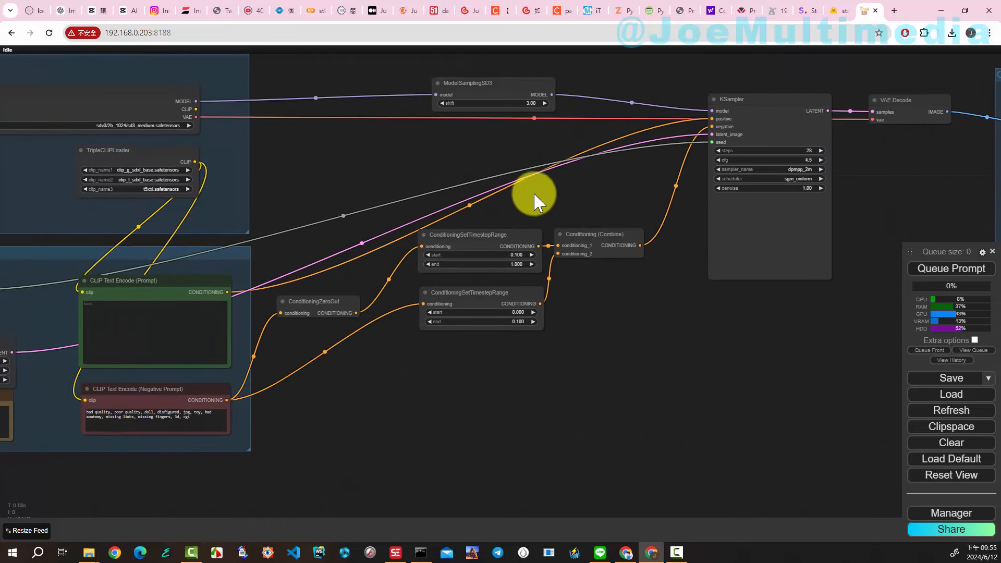
pyautogui.scroll(-5, 706, 324)
pyautogui.moveTo(474, 218); pyautogui.dragTo(726, 242)
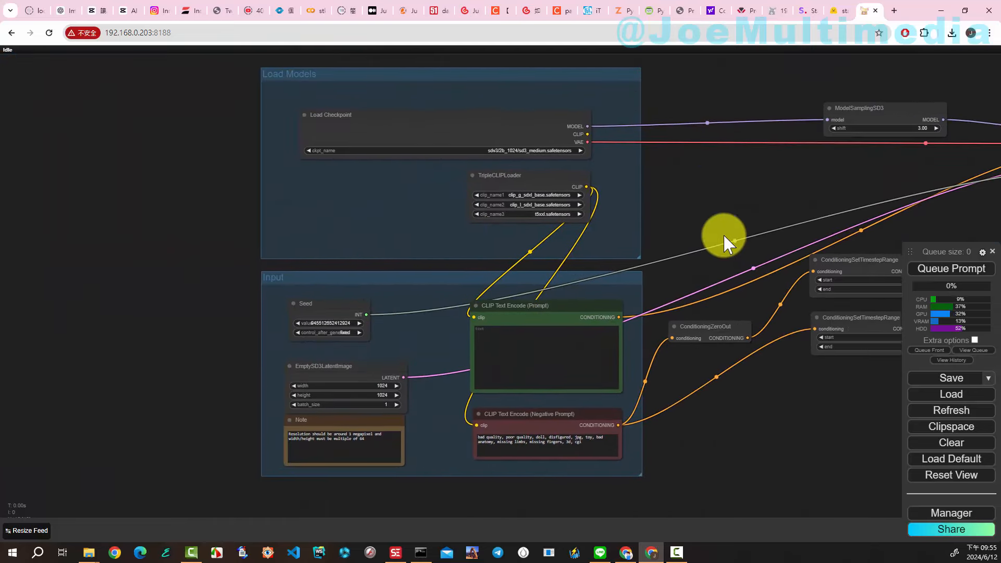
pyautogui.scroll(1, 681, 217)
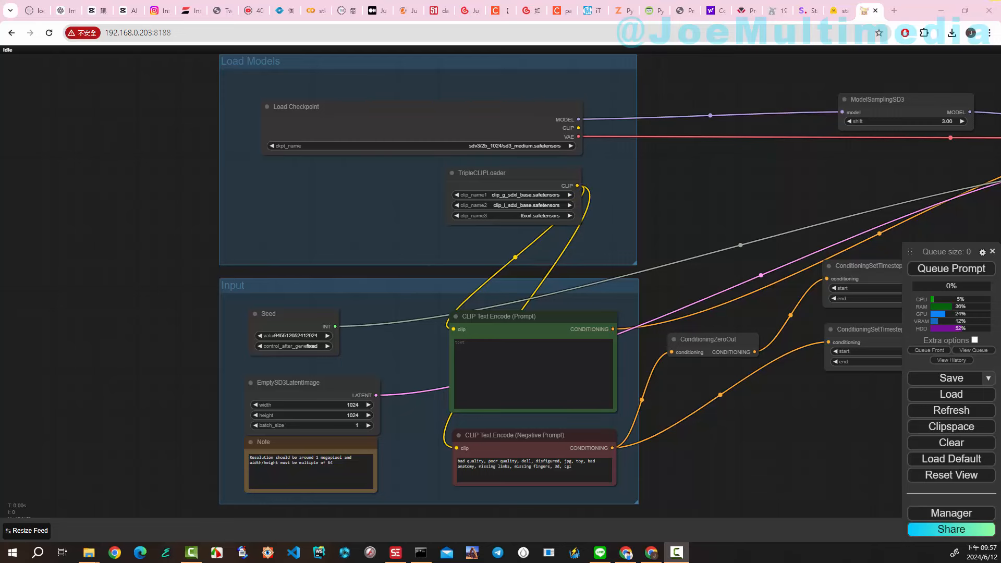
# - Return to the stable-diffusion-3-medium repository root and download the sd3_medium, sd3_medium_incl_clips and sd3_medium_incl_clips_t5xxlfp8 safetensors checkpoints
pyautogui.click(839, 12)
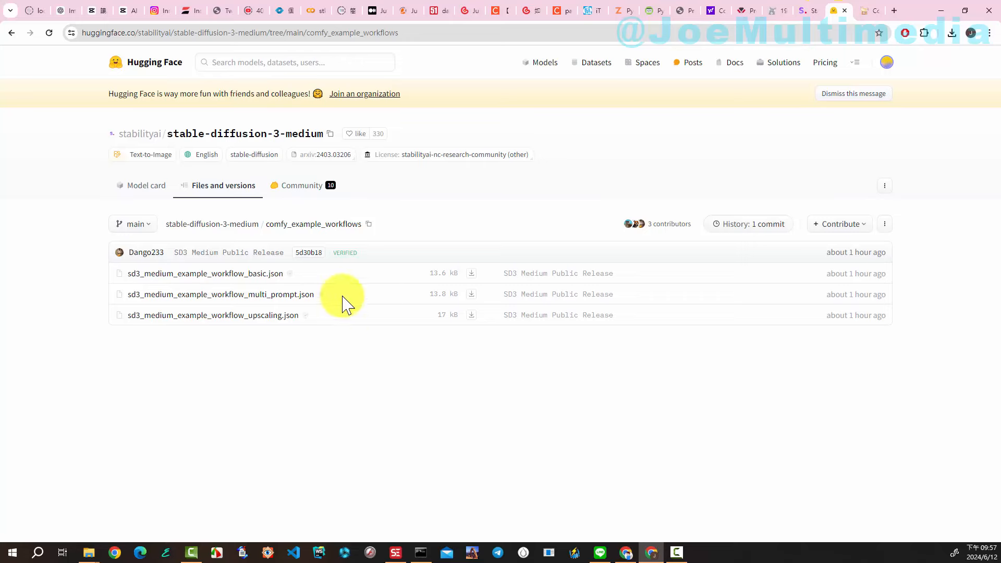
pyautogui.click(227, 225)
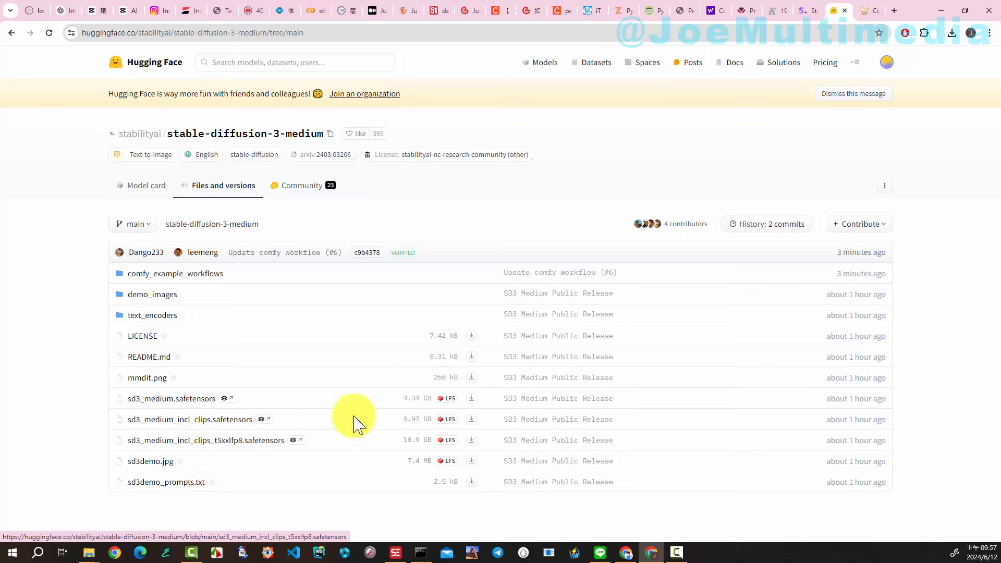
pyautogui.click(472, 398)
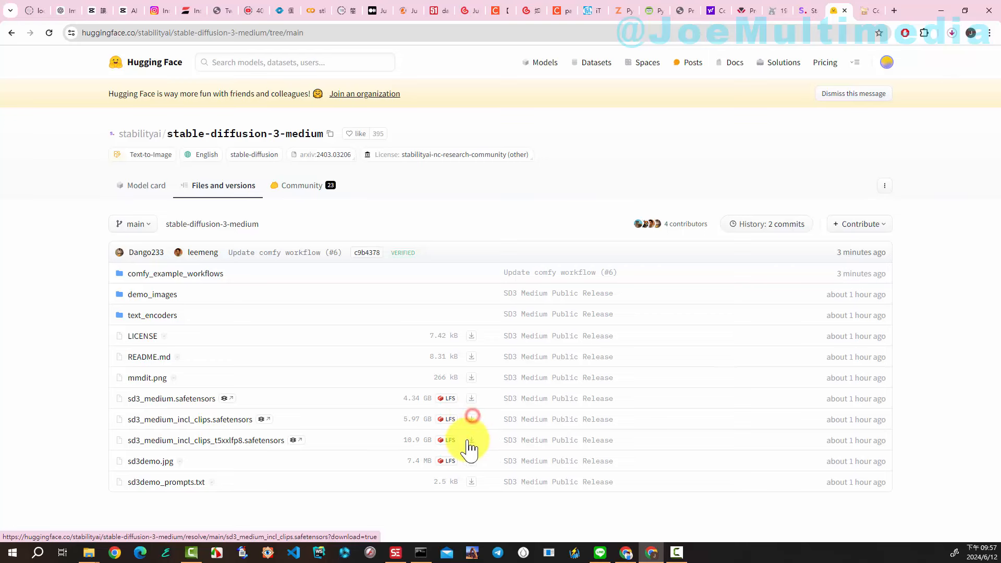
pyautogui.click(472, 441)
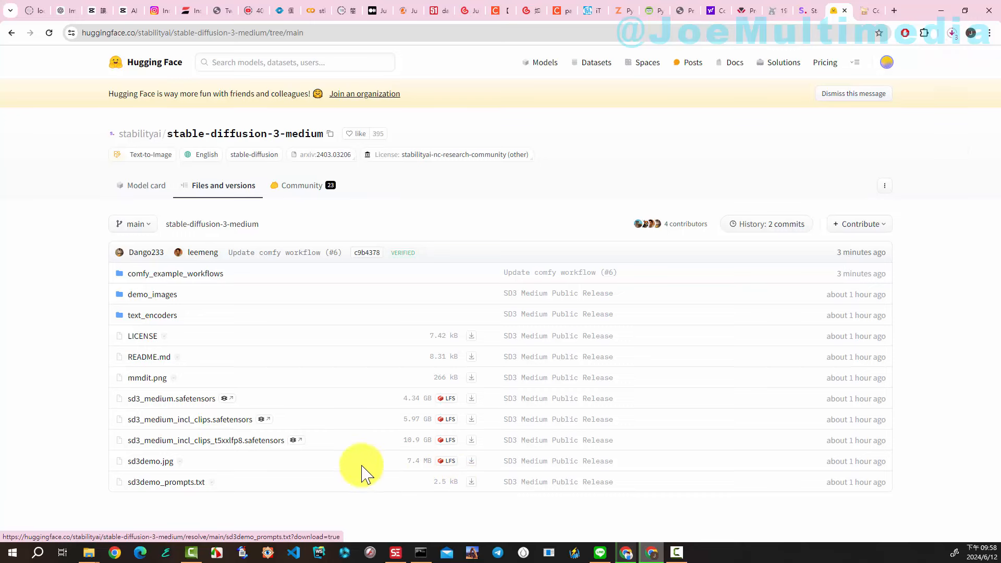
# - Download the text encoders, including clip_l.safetensors and t5xxl_fp16.safetensors, from the text_encoders folder, and look through the demo_images folder
pyautogui.click(163, 316)
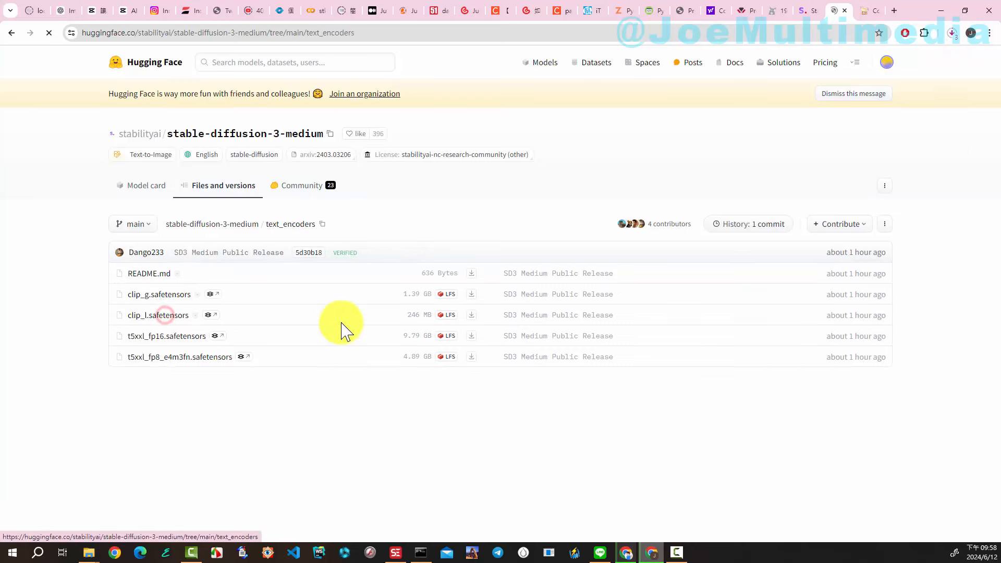
pyautogui.click(471, 315)
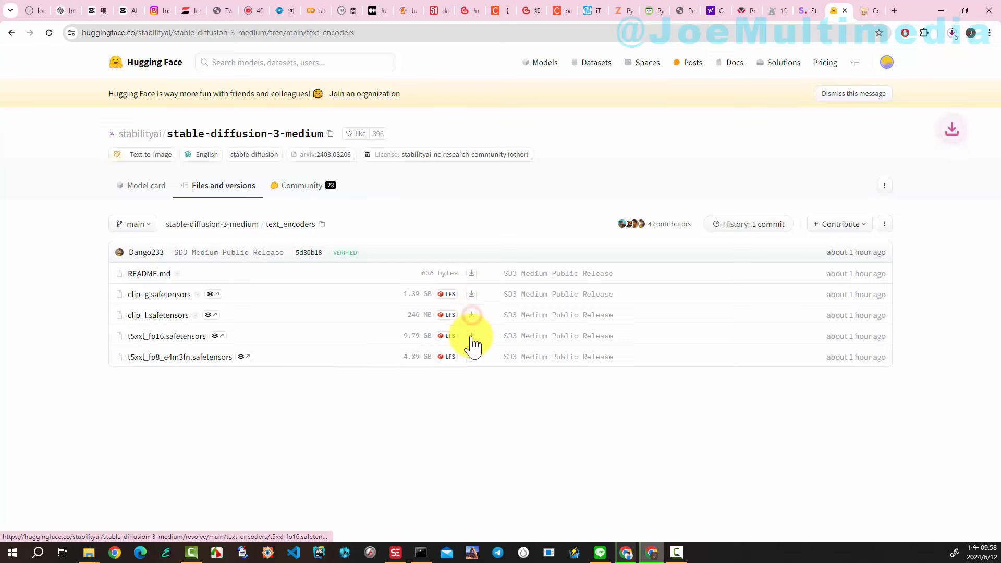
pyautogui.click(472, 336)
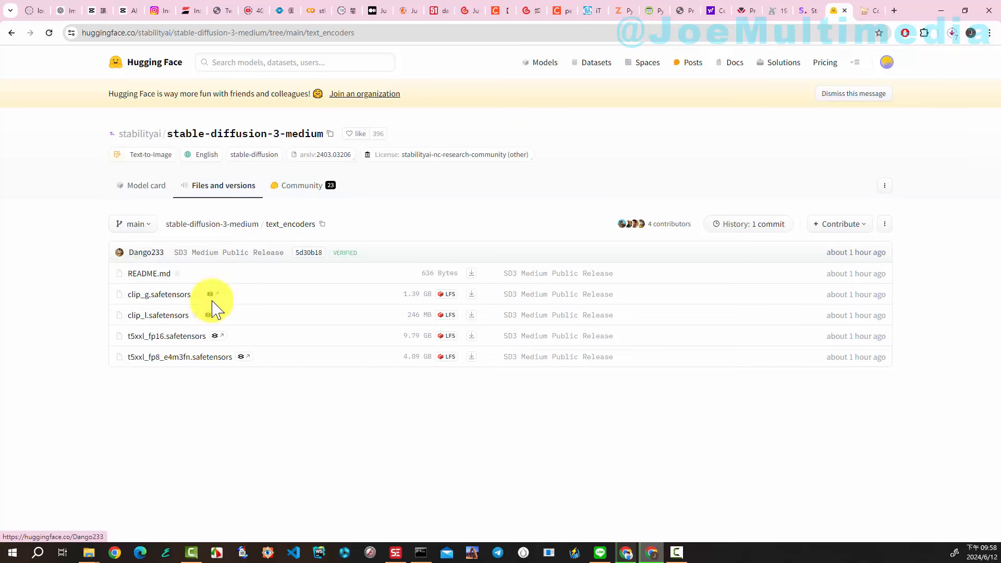
pyautogui.click(218, 194)
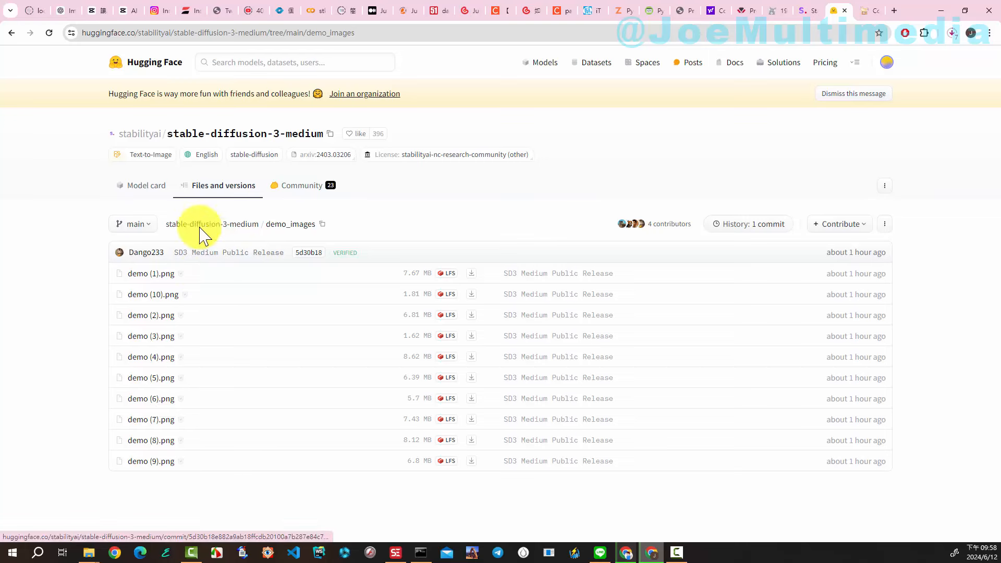
pyautogui.click(213, 224)
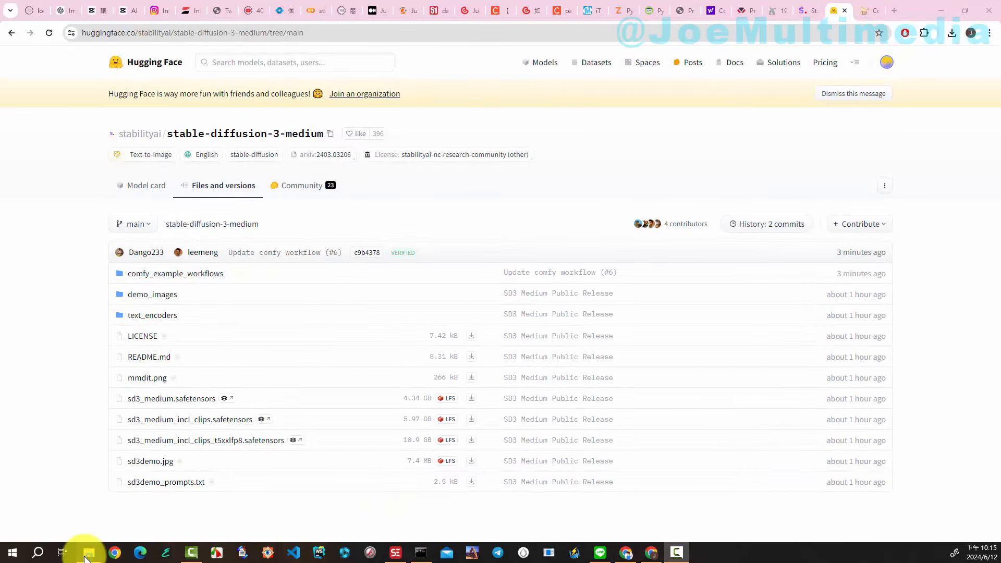
# - Paste the downloaded SD3 checkpoint into the empty SD3 folder under models/Stable-diffusion
pyautogui.moveTo(86, 557)
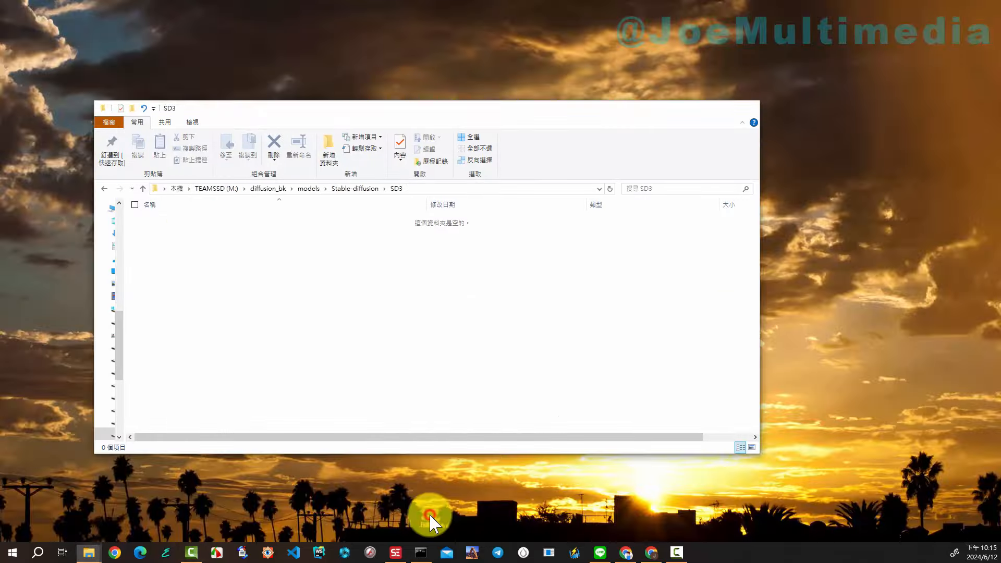
pyautogui.click(429, 516)
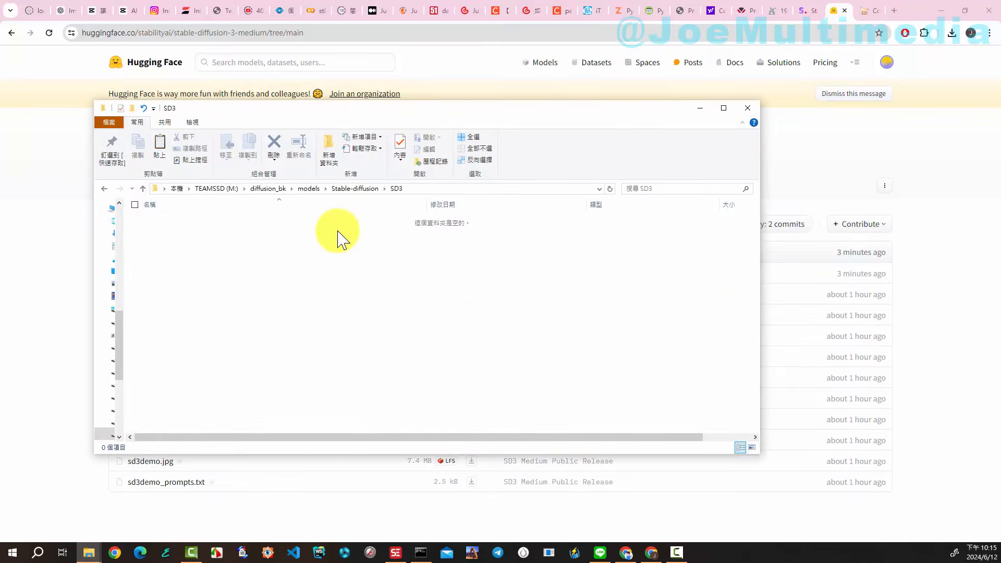
pyautogui.rightClick(324, 234)
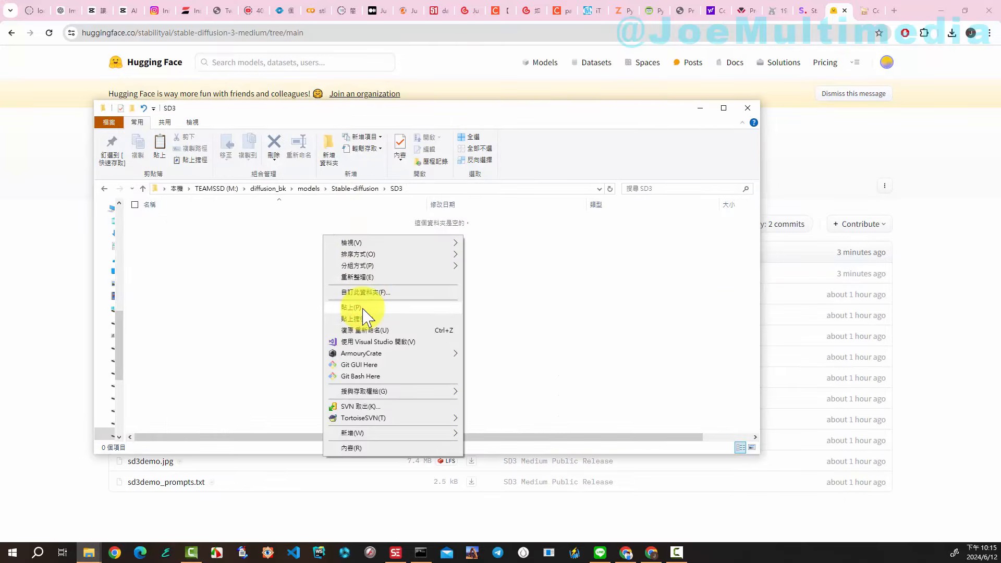
pyautogui.press('Escape')
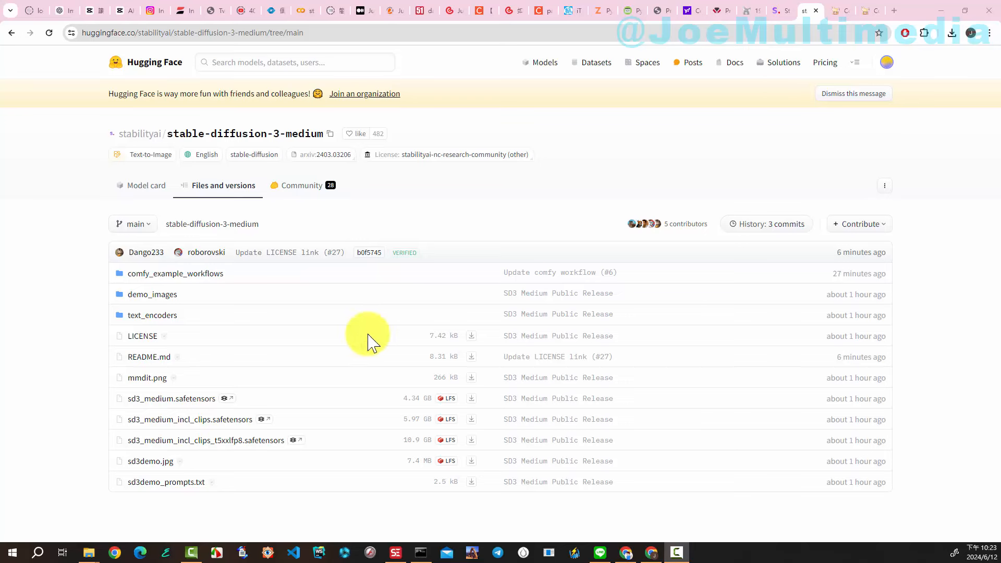
# - Review the repository's text_encoders list and paste the downloaded clip_g, clip_l, t5xxl_fp8_e4m3fn and t5xxl_fp16 files into ComfyUI's models/clip folder
pyautogui.click(167, 316)
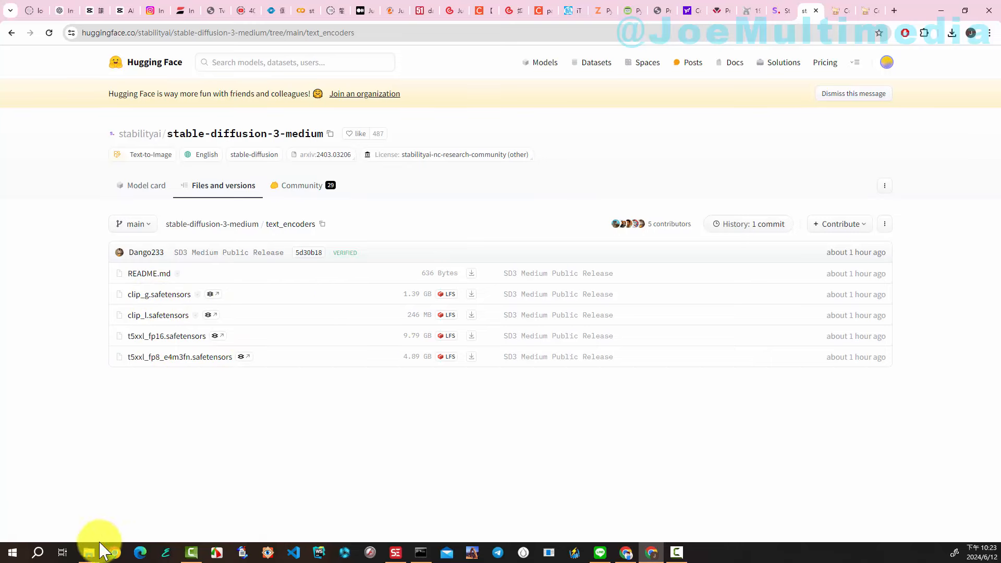
pyautogui.moveTo(80, 549)
pyautogui.click(73, 519)
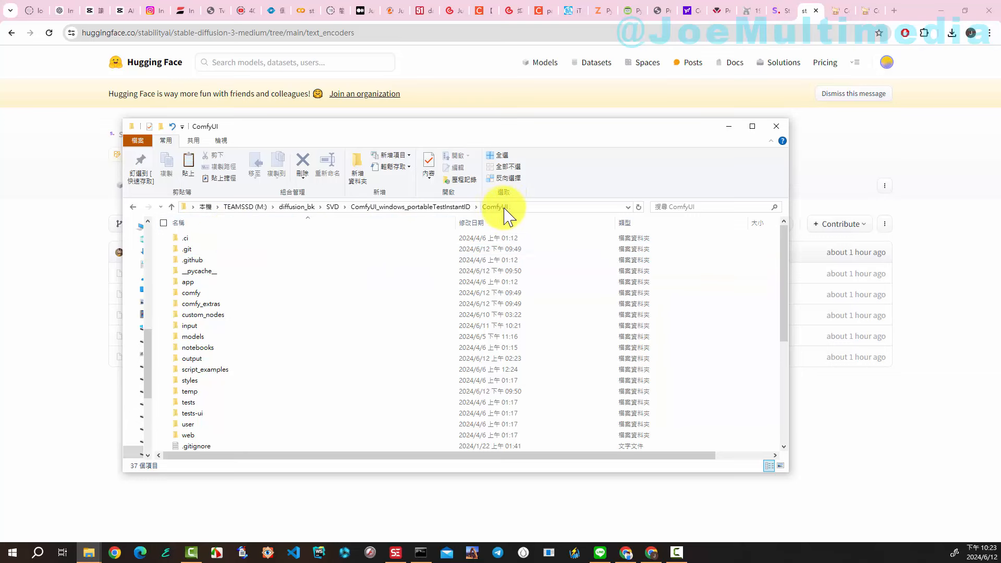
pyautogui.doubleClick(196, 339)
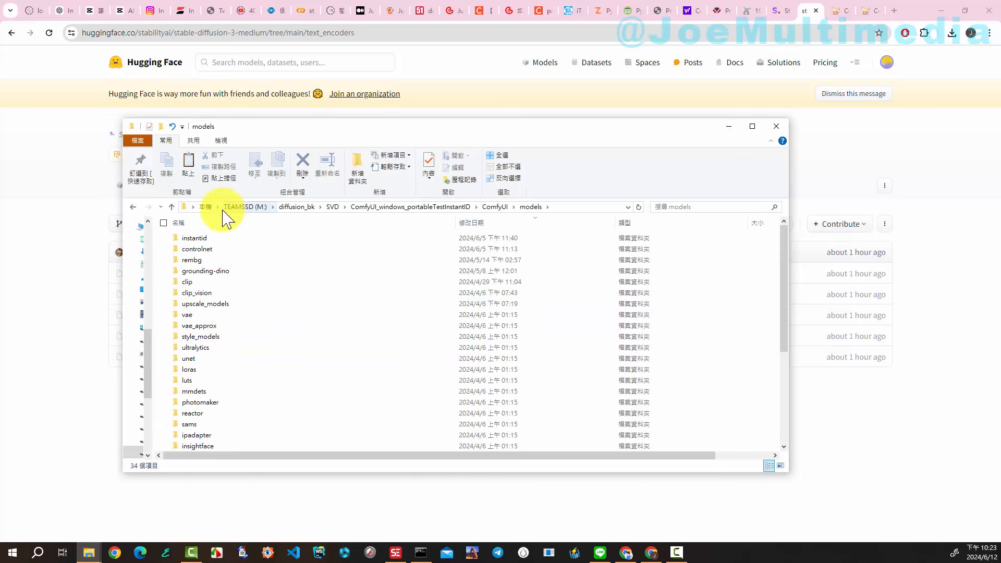
pyautogui.doubleClick(200, 283)
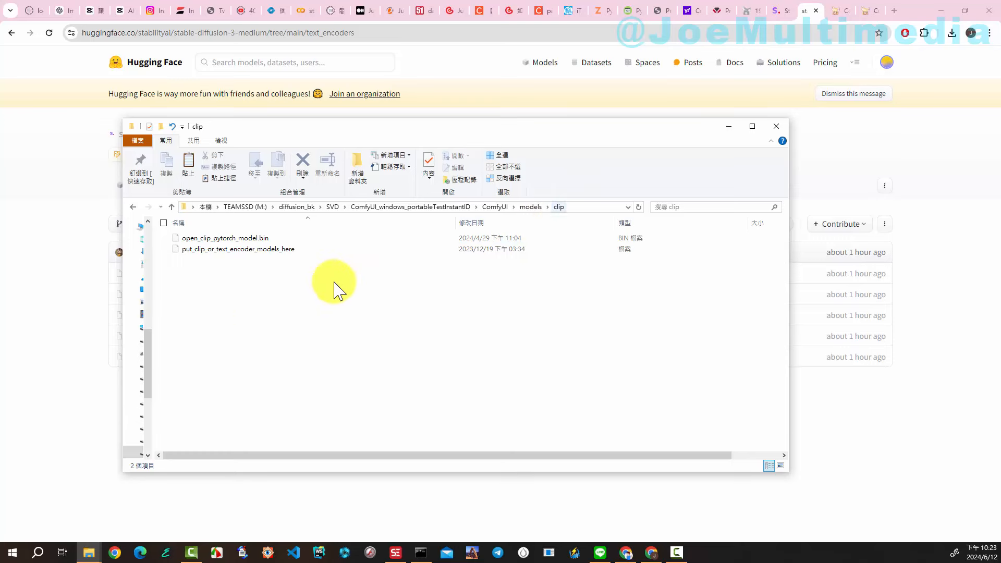
pyautogui.rightClick(242, 285)
pyautogui.click(262, 360)
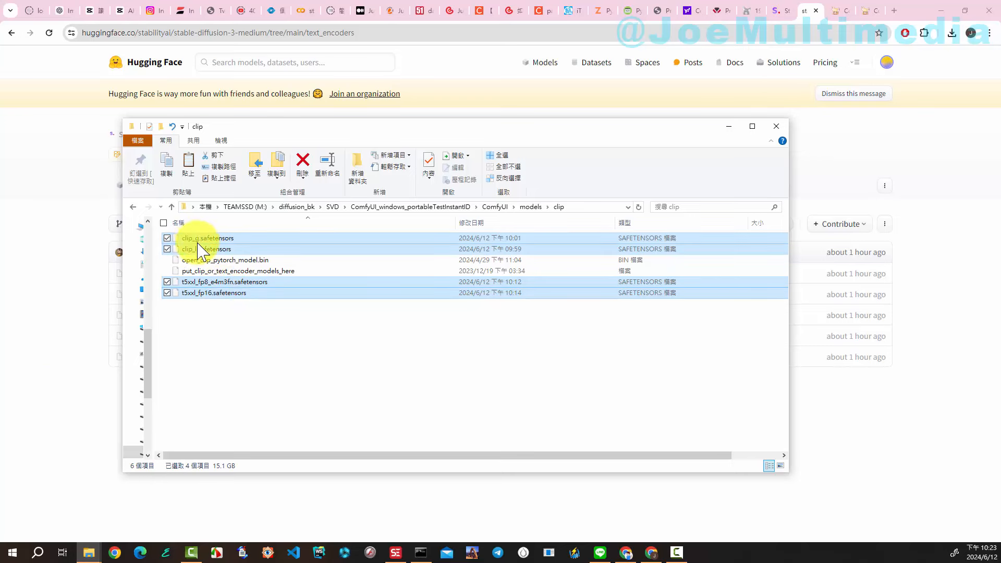
pyautogui.click(70, 347)
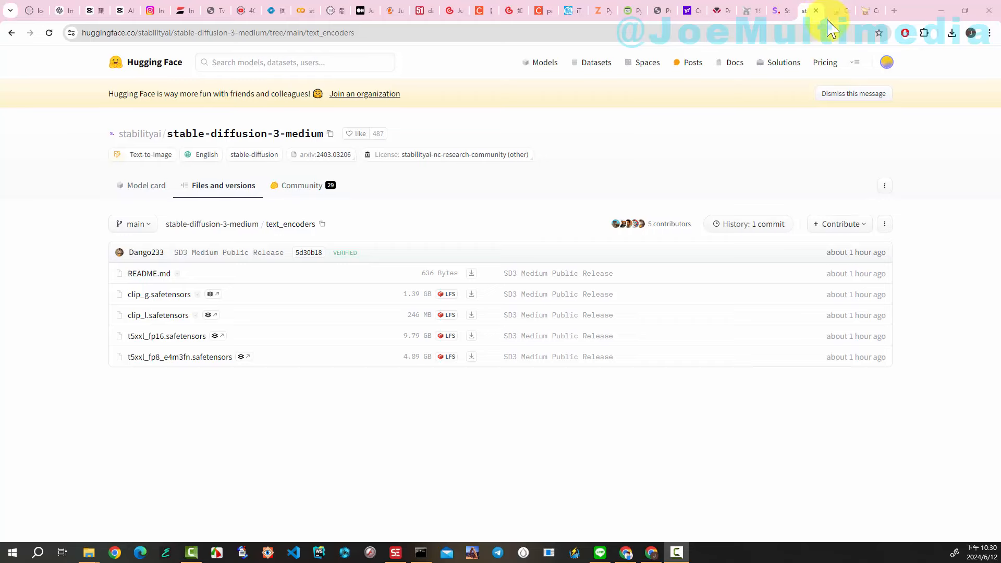
# - Refresh ComfyUI's model lists and set the Load Checkpoint node to SD3\sd3_medium.safetensors
pyautogui.click(833, 14)
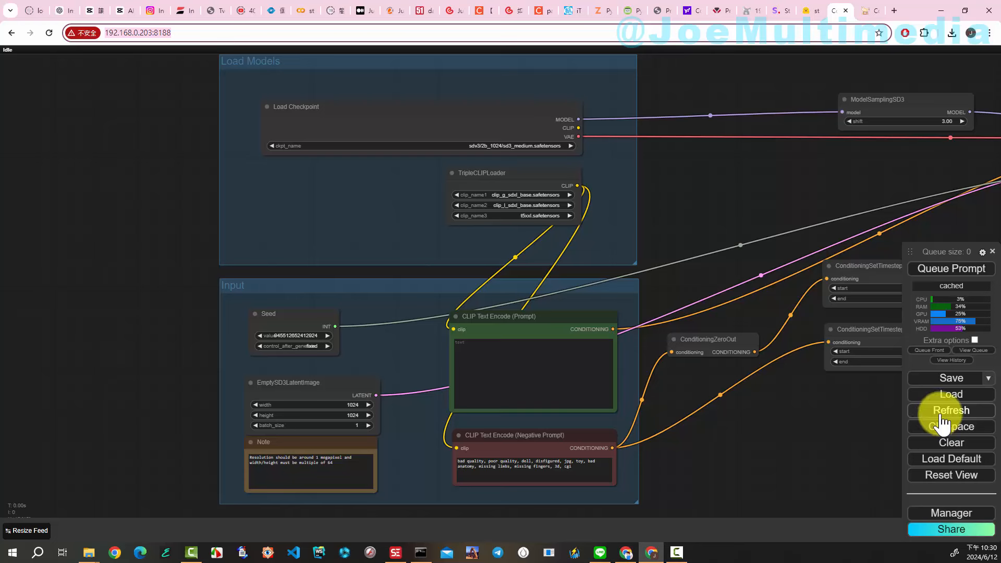
pyautogui.click(941, 416)
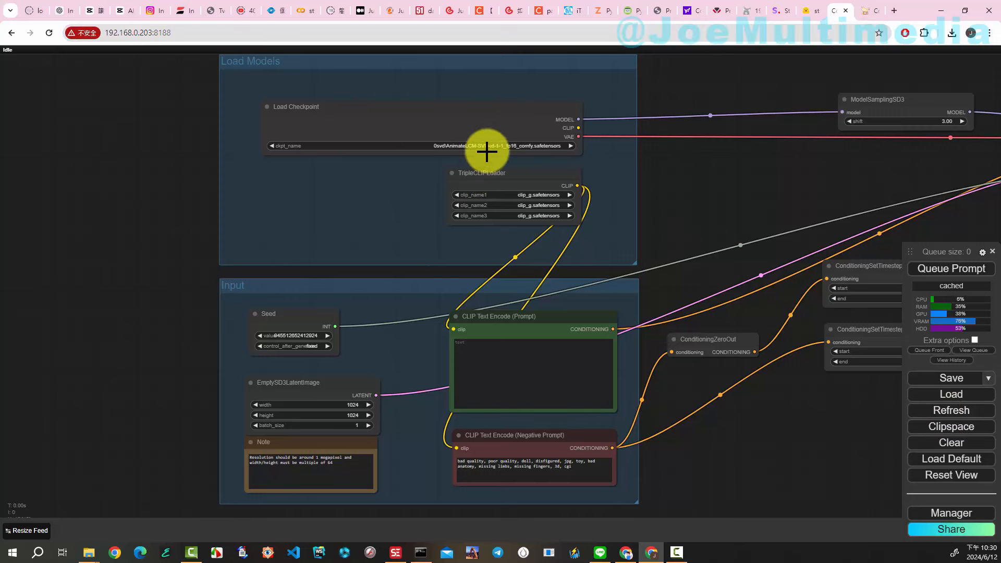
pyautogui.click(474, 143)
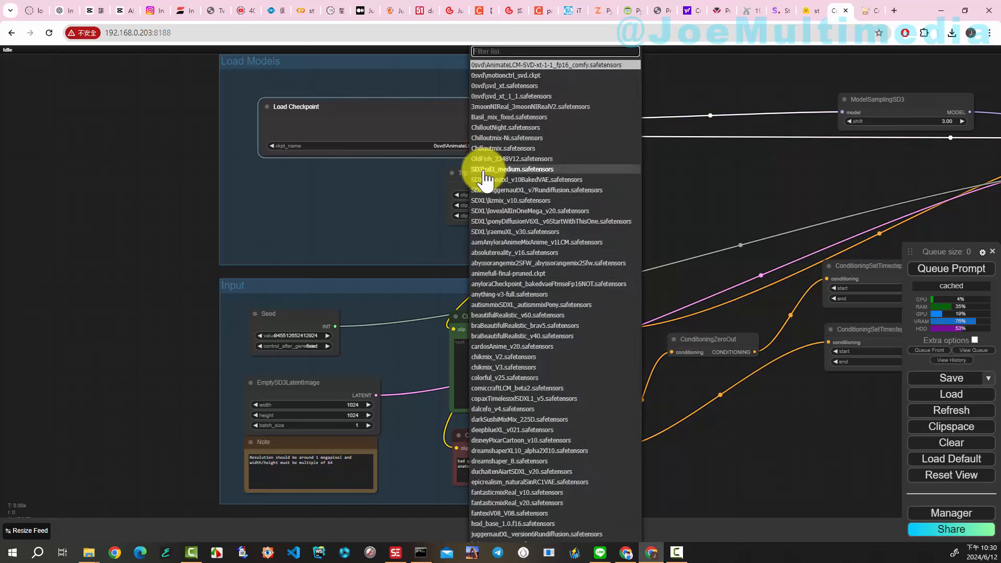
pyautogui.click(487, 169)
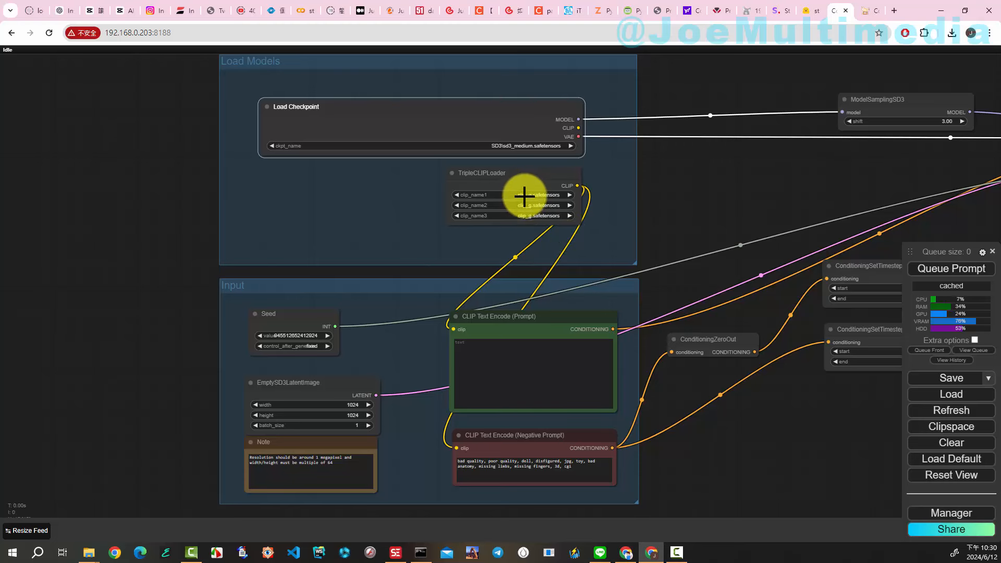
# - Set the TripleCLIPLoader's three encoders to clip_g.safetensors, clip_l.safetensors and t5xxl_fp16.safetensors
pyautogui.click(524, 195)
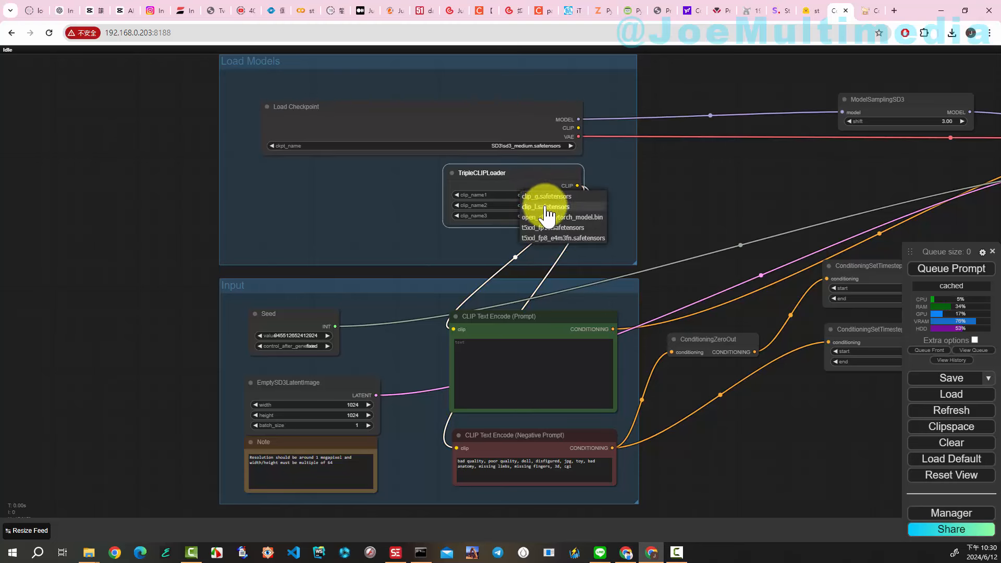
pyautogui.click(547, 197)
pyautogui.click(541, 205)
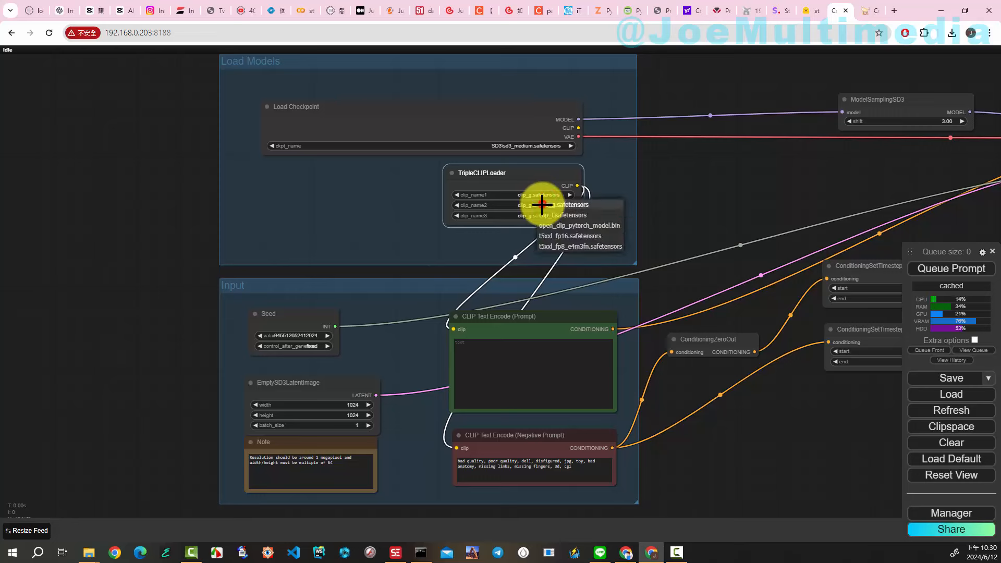
pyautogui.click(566, 215)
pyautogui.click(546, 217)
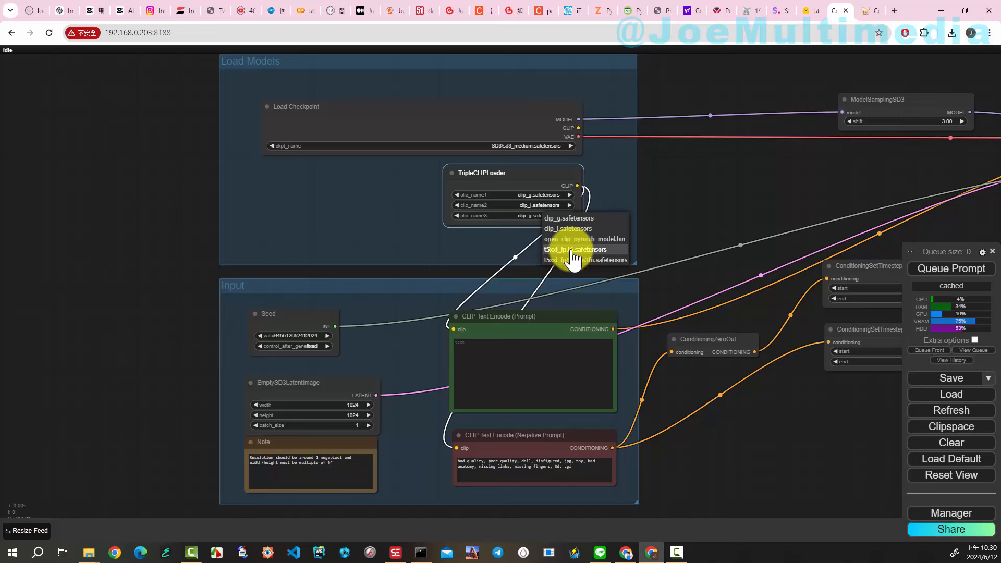
pyautogui.click(573, 250)
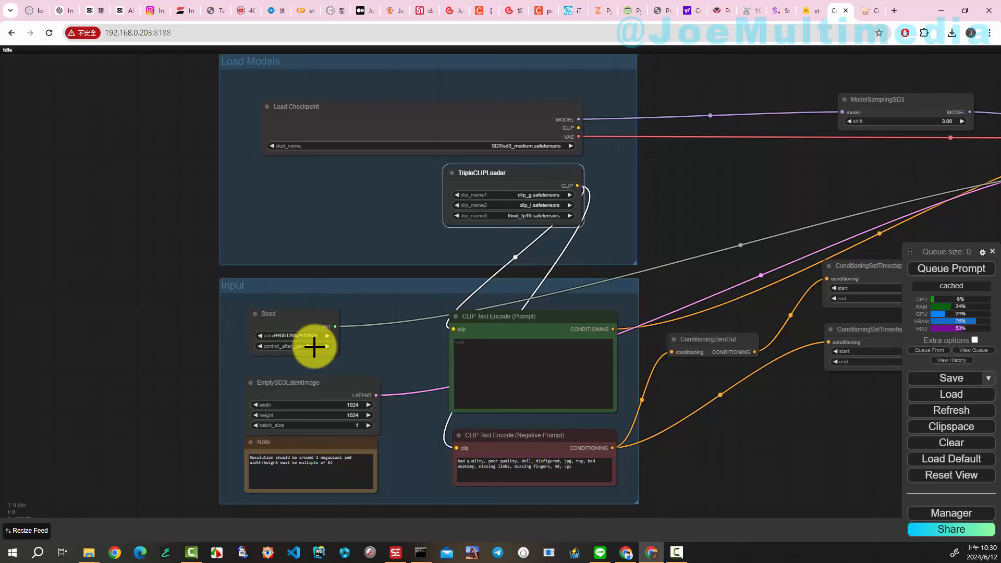
# - Set the Seed node's control_after_generate to randomize and queue the workflow for generation
pyautogui.click(315, 346)
pyautogui.click(336, 376)
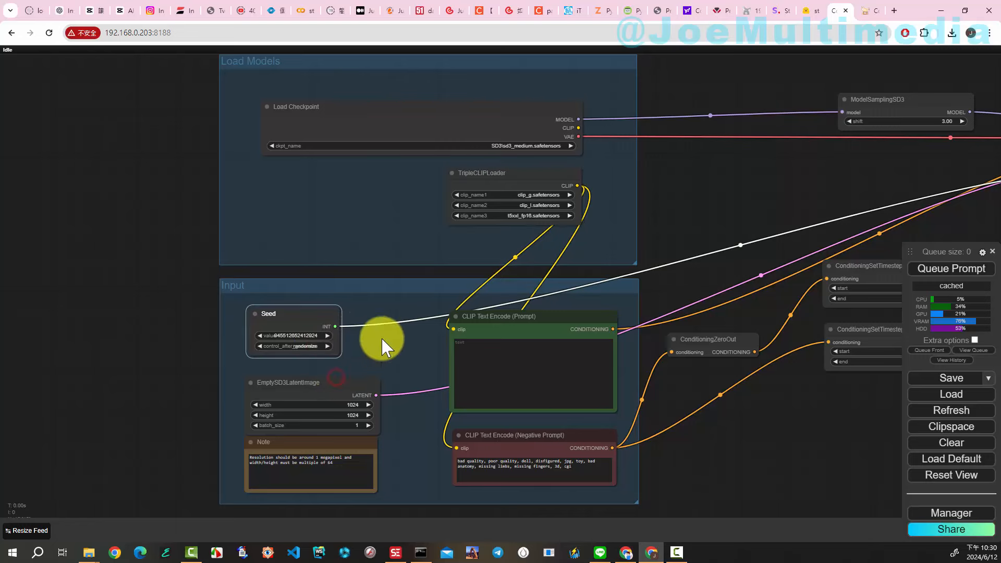
pyautogui.scroll(-3, 699, 230)
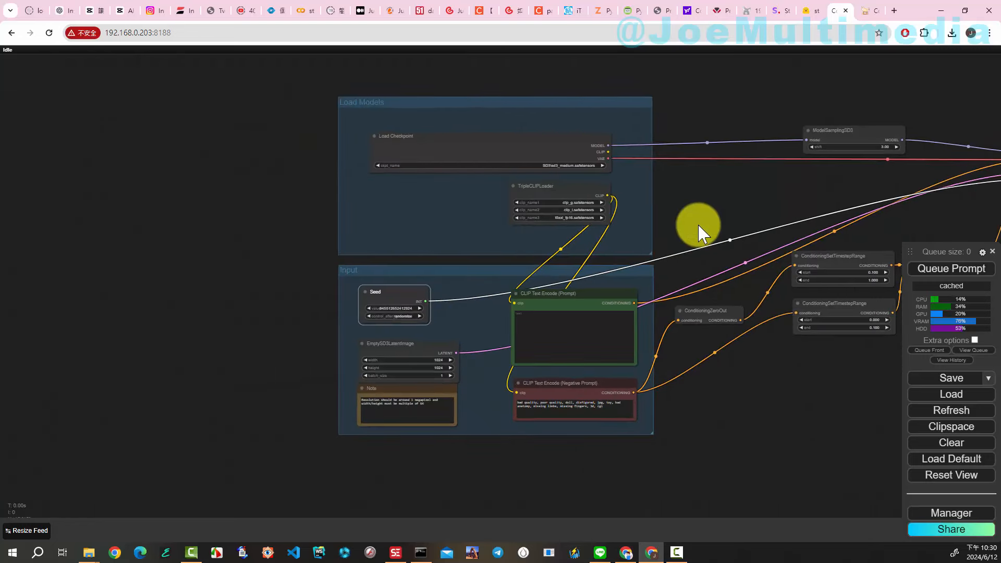
pyautogui.moveTo(699, 230); pyautogui.dragTo(532, 227)
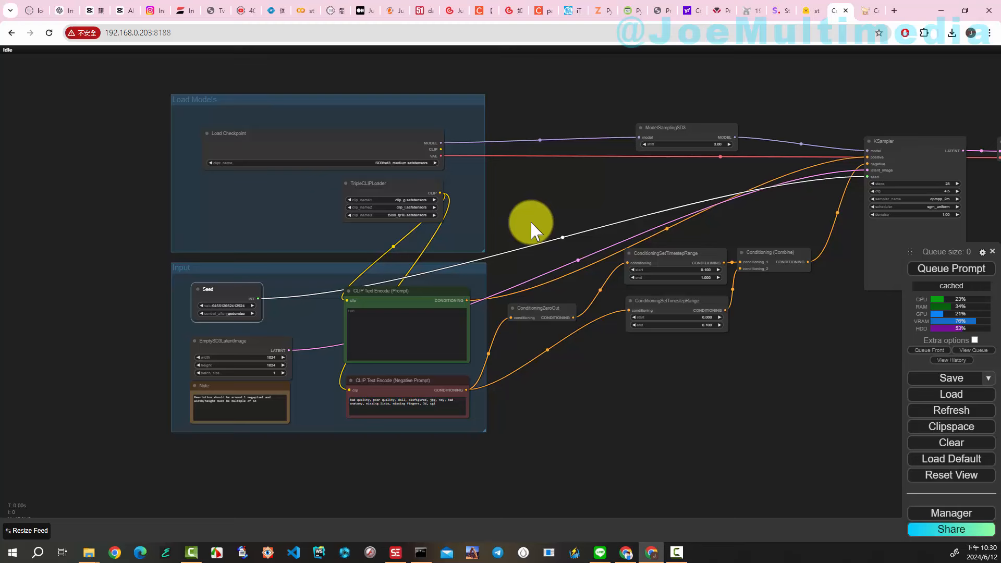
pyautogui.click(946, 278)
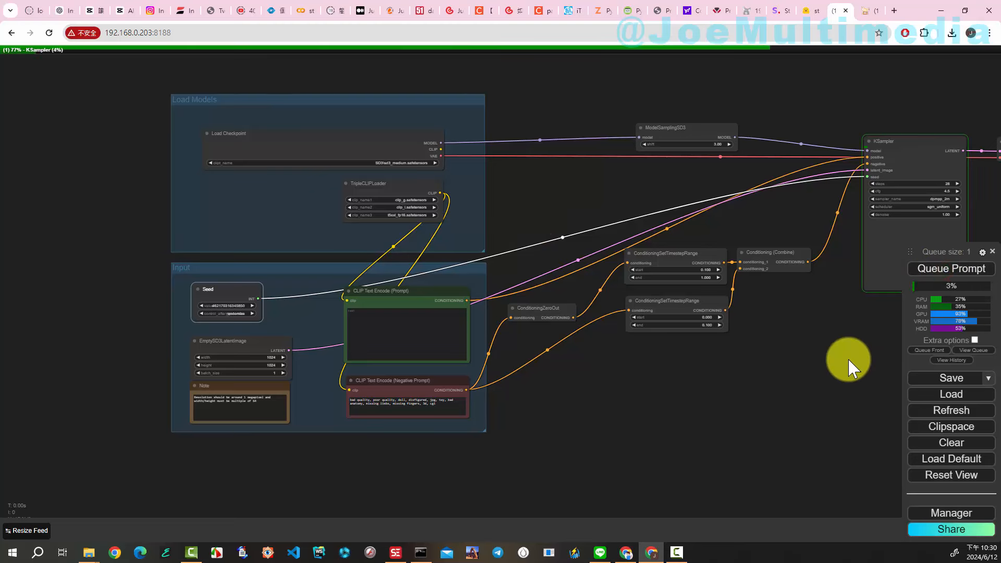
# - Examine the generated image in the Preview Image node up close
pyautogui.moveTo(848, 364); pyautogui.dragTo(496, 342)
pyautogui.scroll(-4, 501, 344)
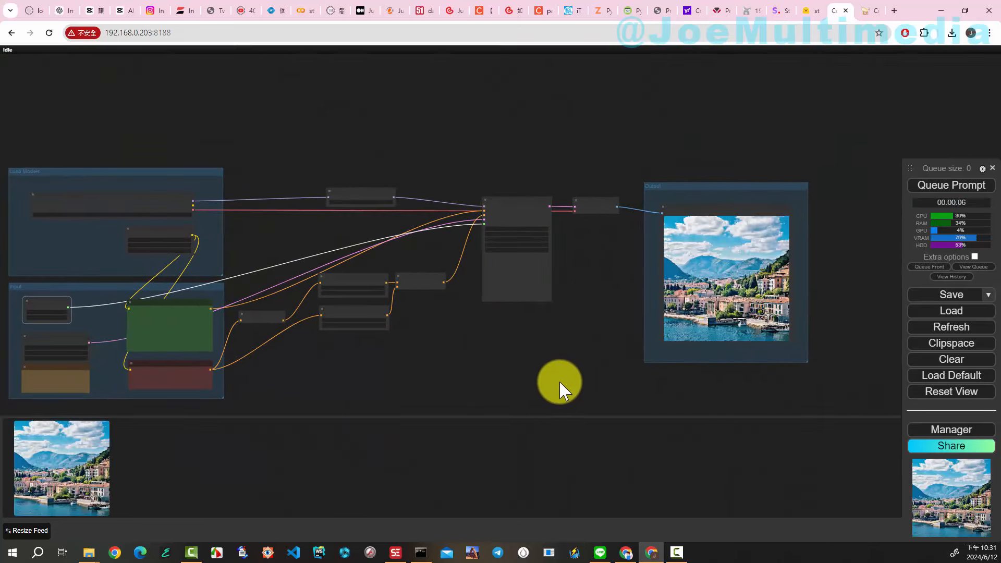
pyautogui.scroll(5, 705, 358)
pyautogui.scroll(4, 771, 354)
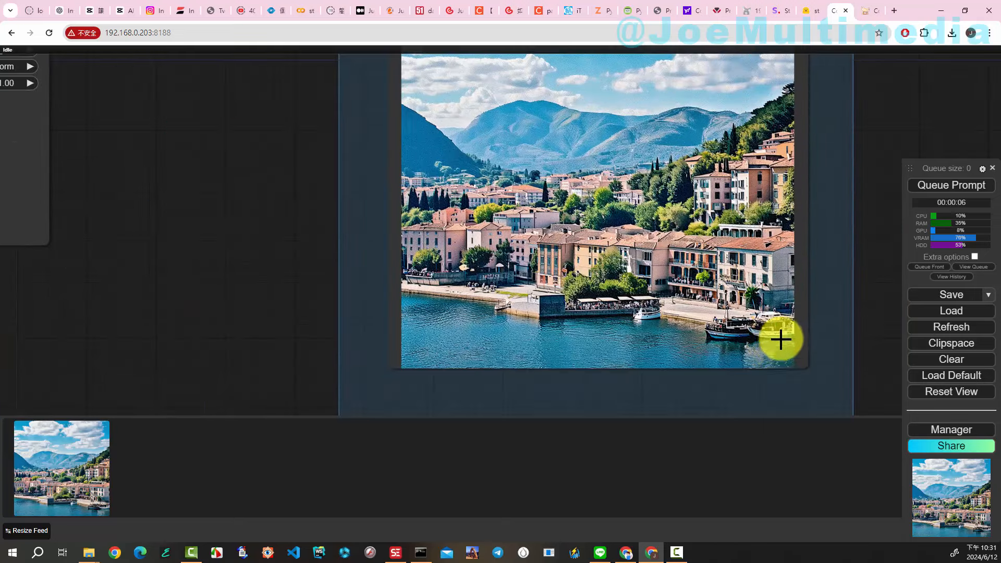
pyautogui.scroll(2, 604, 316)
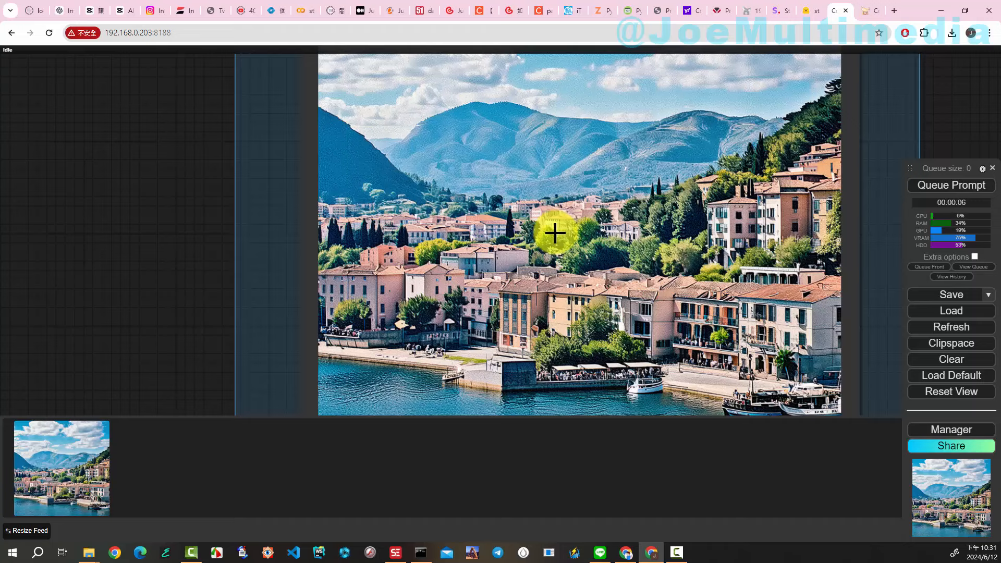
pyautogui.scroll(-3, 555, 233)
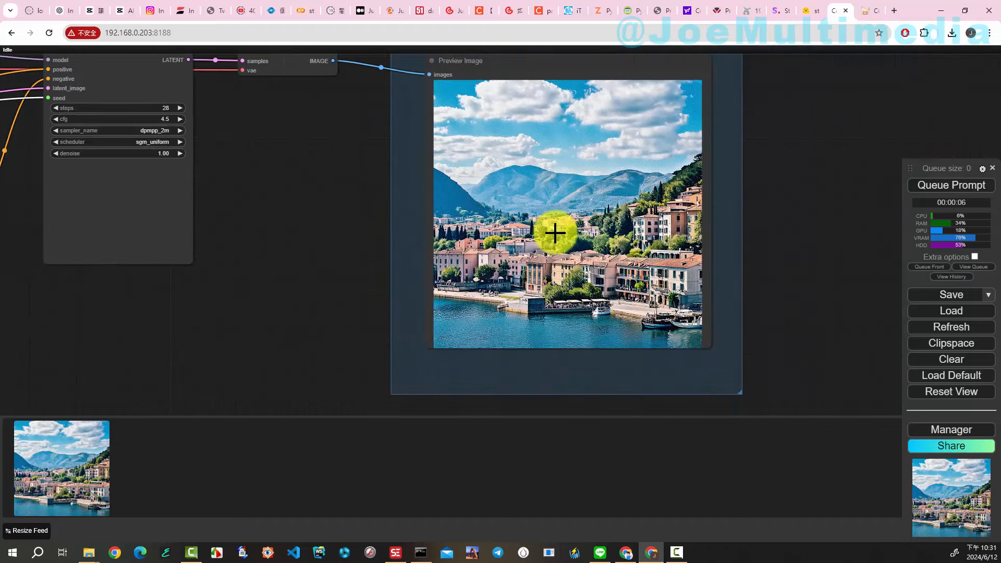
# - Set the positive prompt to "1 girl, kpop model, beautiful face, big eyes, detailed eyes, long eyeslash, blowing hair, light smile, garden, flowers" and queue it
pyautogui.scroll(-2, 440, 227)
pyautogui.scroll(-2, 389, 235)
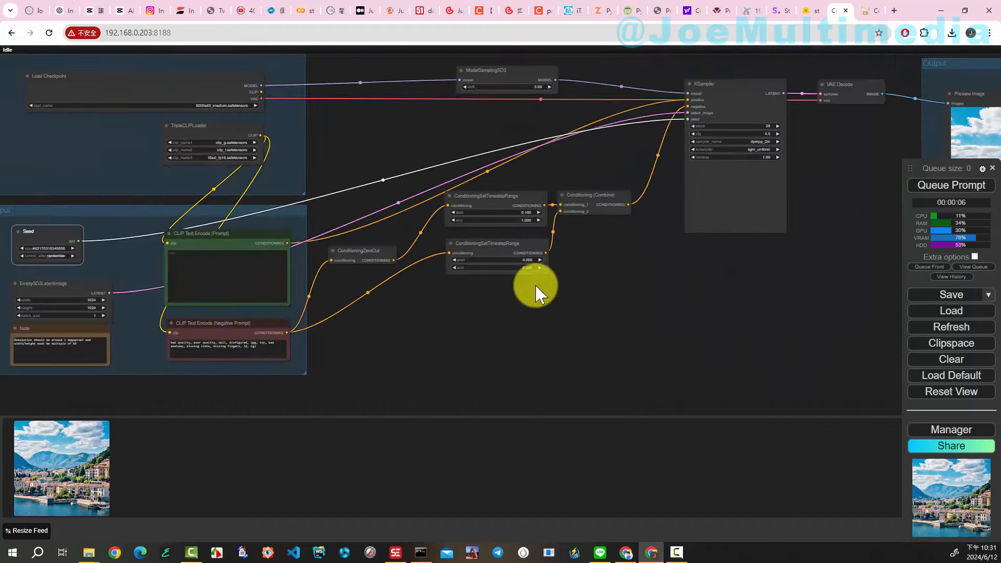
pyautogui.moveTo(537, 286); pyautogui.dragTo(693, 290)
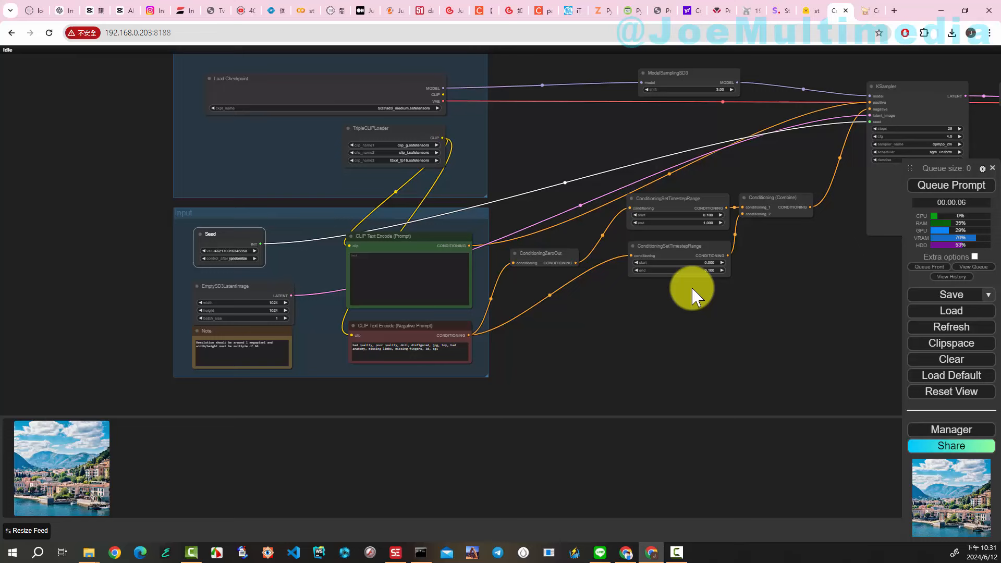
pyautogui.click(361, 263)
pyautogui.rightClick(364, 262)
pyautogui.click(398, 365)
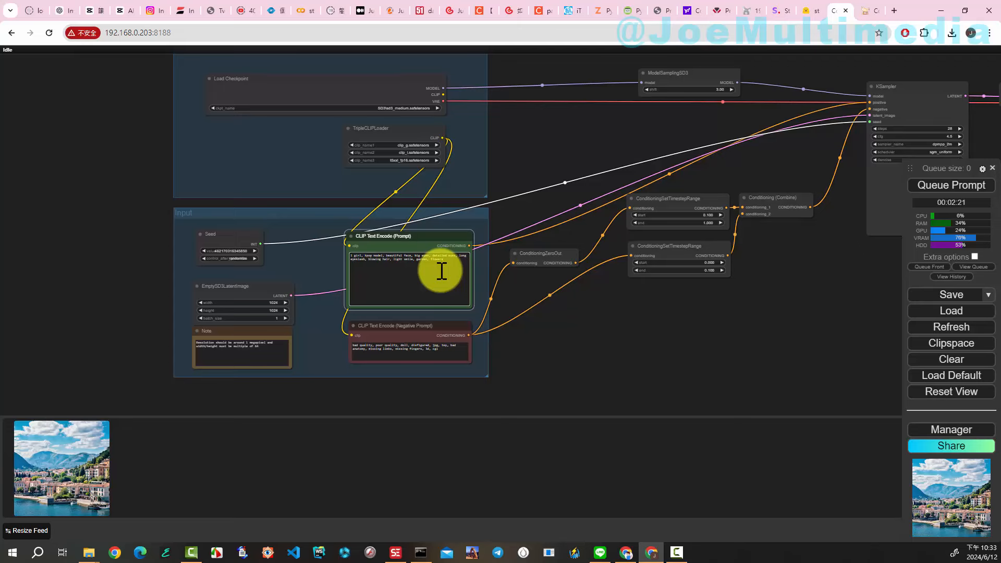
pyautogui.click(942, 185)
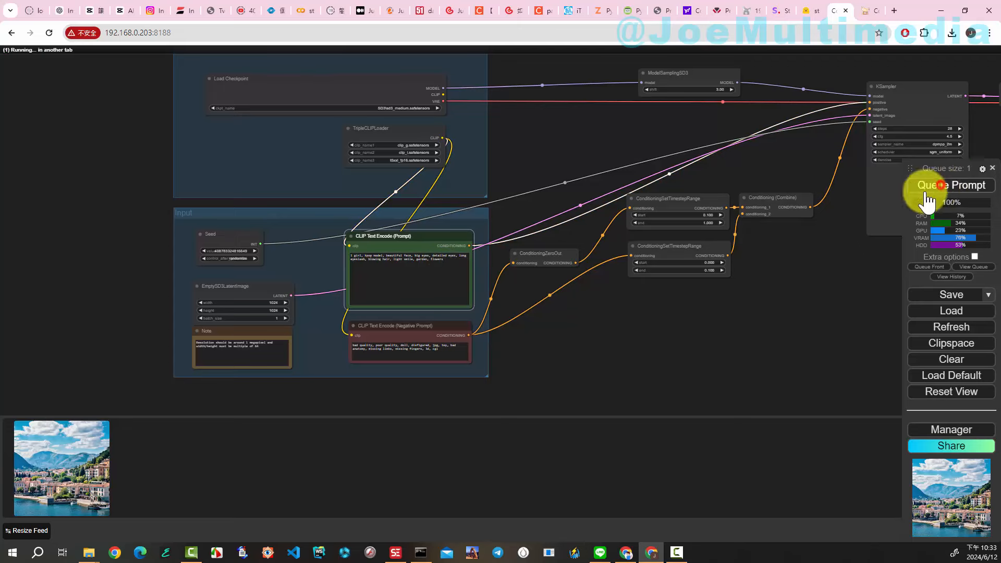
# - Review the positive prompt up close and open the newest generated image from the image feed in the enlarged viewer
pyautogui.scroll(4, 514, 294)
pyautogui.scroll(4, 513, 295)
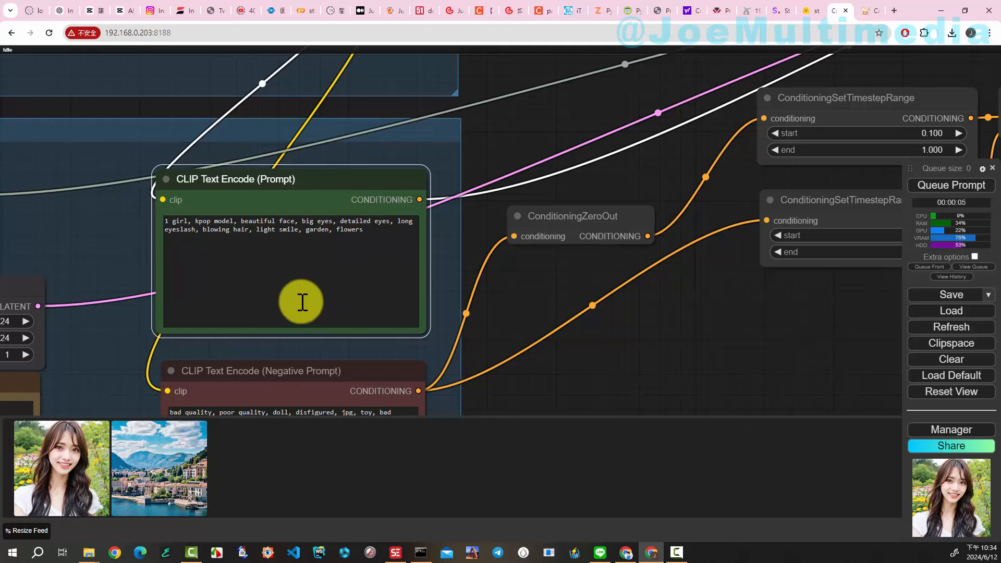
pyautogui.click(33, 469)
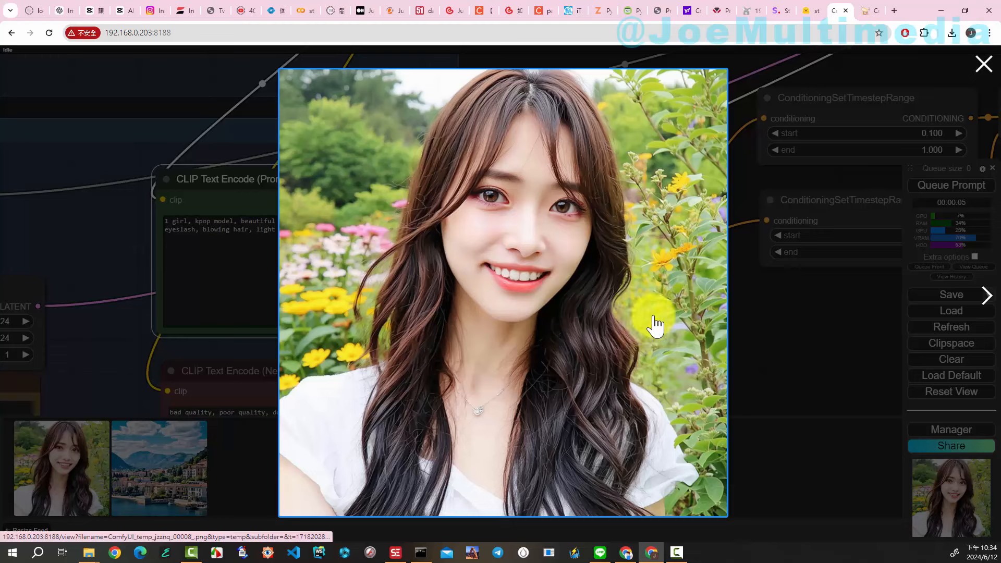